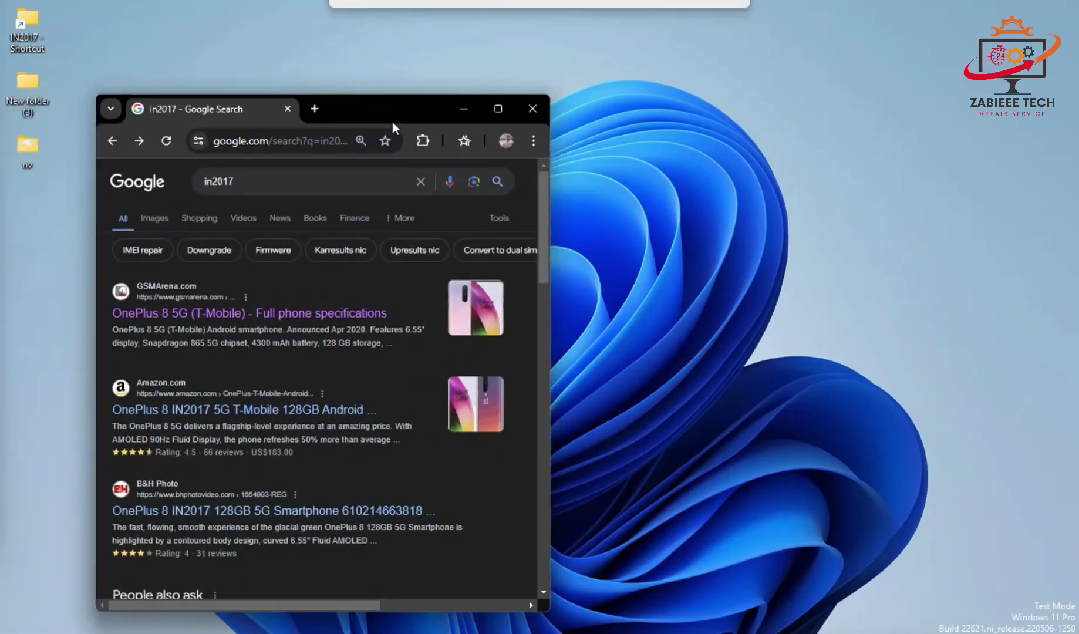
# Open the GSMArena OnePlus 8 5G (T-Mobile) spec page from the results and scroll through it
pyautogui.moveTo(392, 122); pyautogui.dragTo(420, 112)
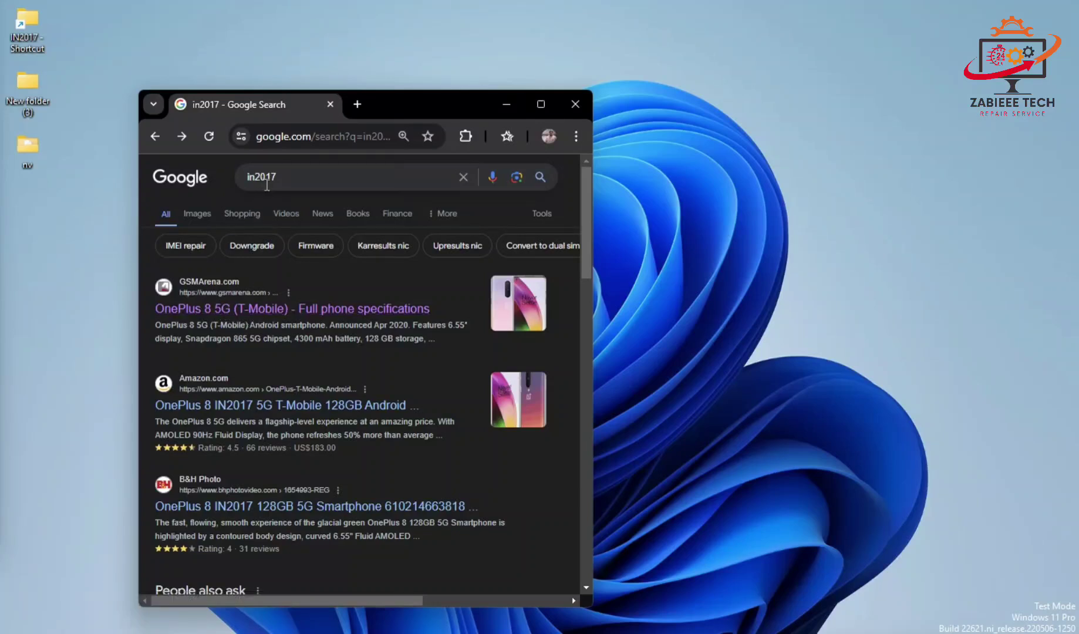
pyautogui.click(326, 310)
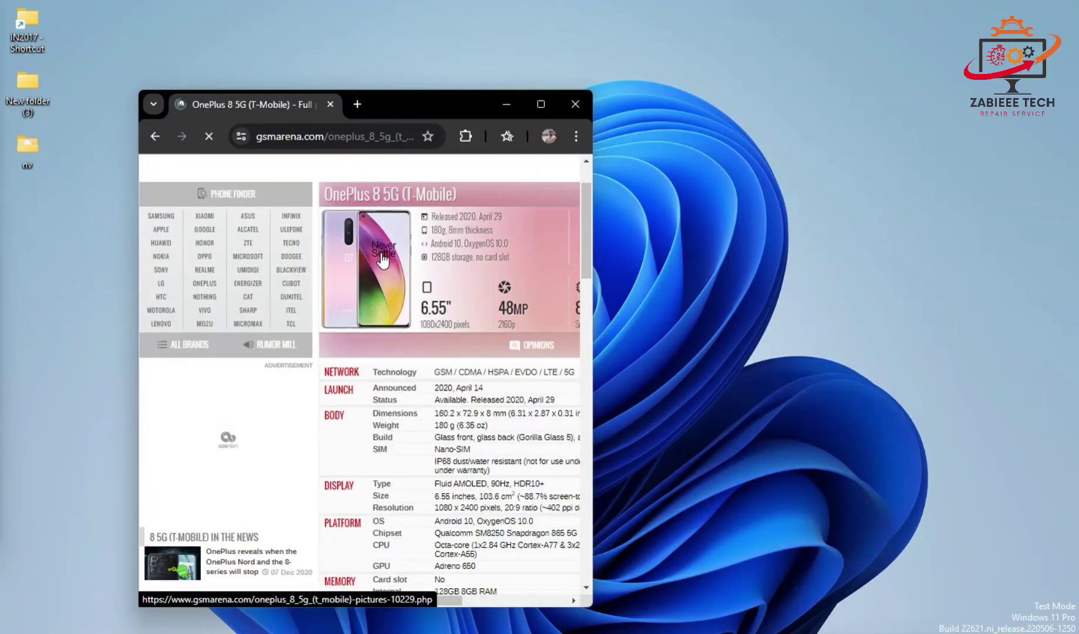
pyautogui.scroll(-3, 382, 259)
pyautogui.scroll(3, 382, 258)
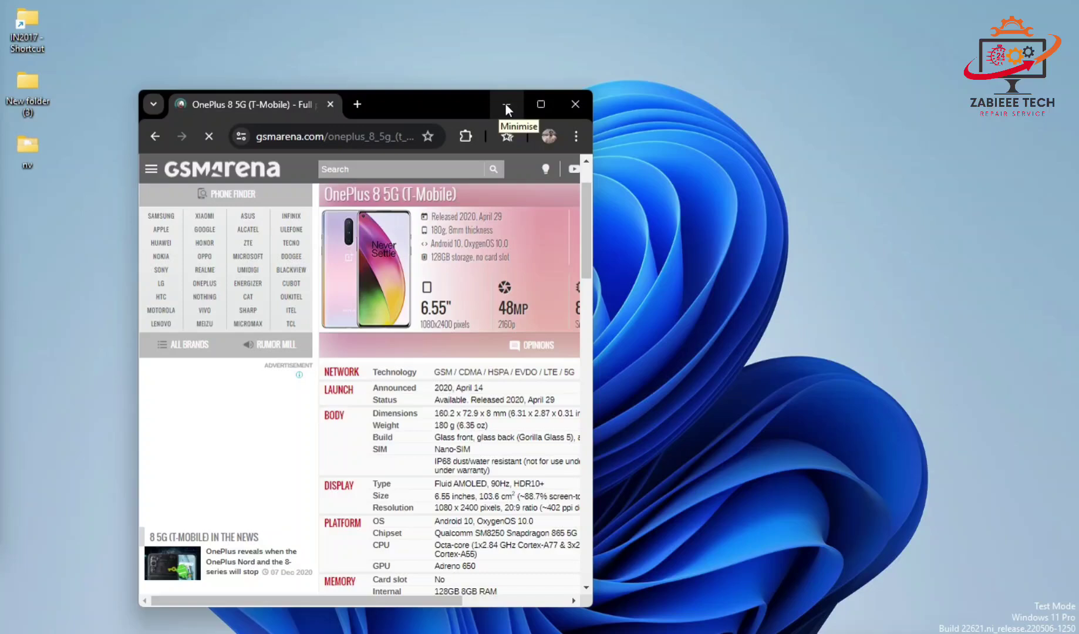
# Close the Chrome window showing the GSMArena specifications
pyautogui.click(581, 106)
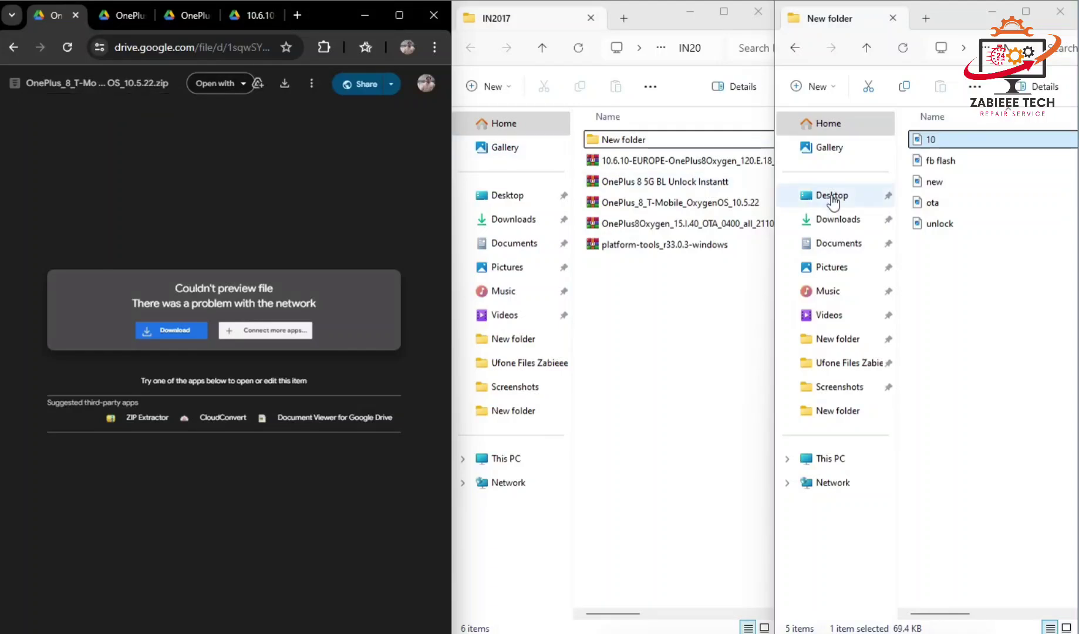
# View new.png maximized in Photos, confirming model IN2017 on Android 12, then close it
pyautogui.click(943, 192)
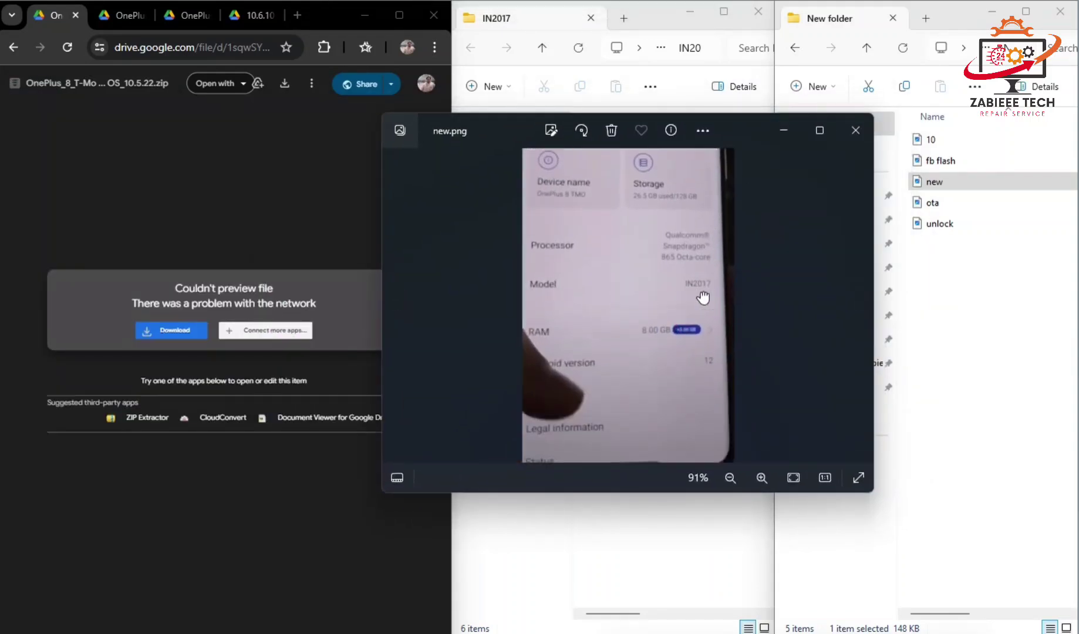
pyautogui.click(820, 130)
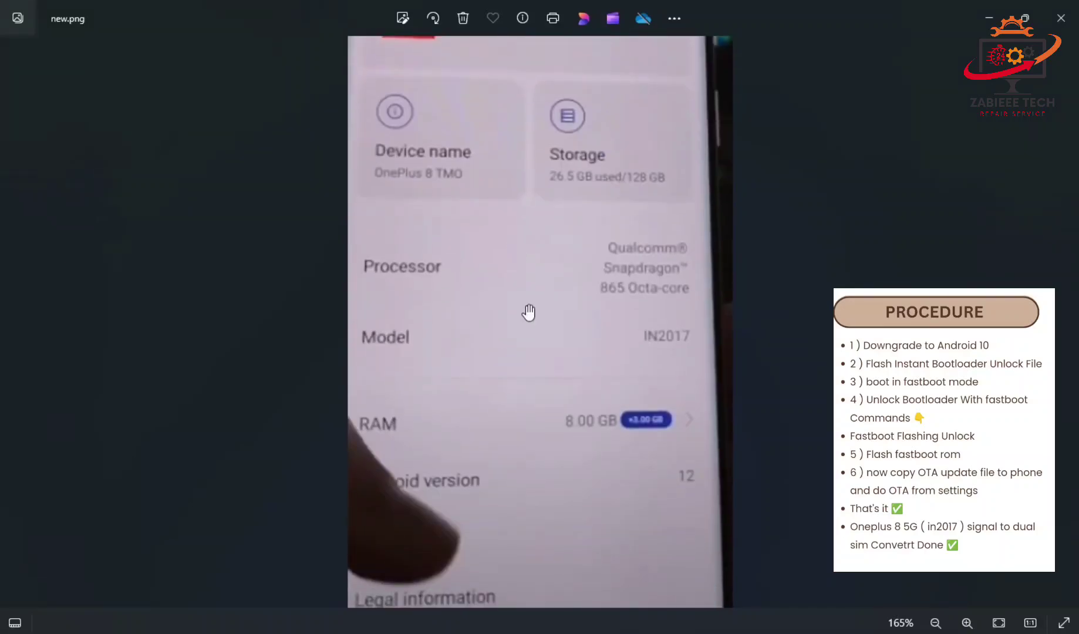
pyautogui.click(1061, 18)
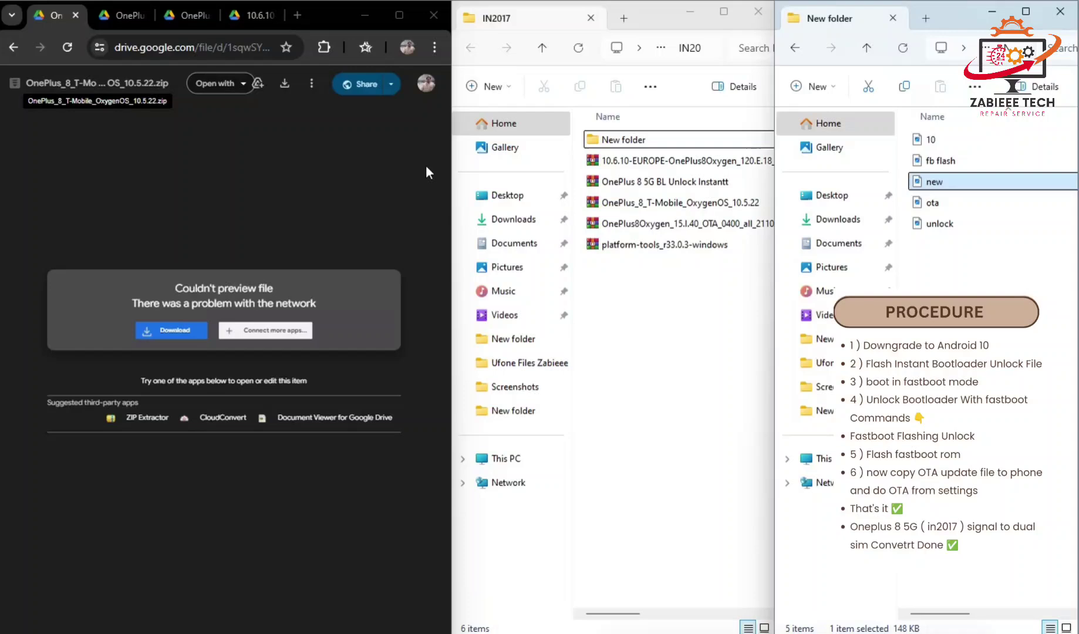
pyautogui.click(666, 187)
# Browse OnePlus_8_T-Mobile_OxygenOS_10.5.22.zip's instantnoodlet folder to MsmDownloadTool V4.0.exe, then close WinRAR
pyautogui.click(657, 204)
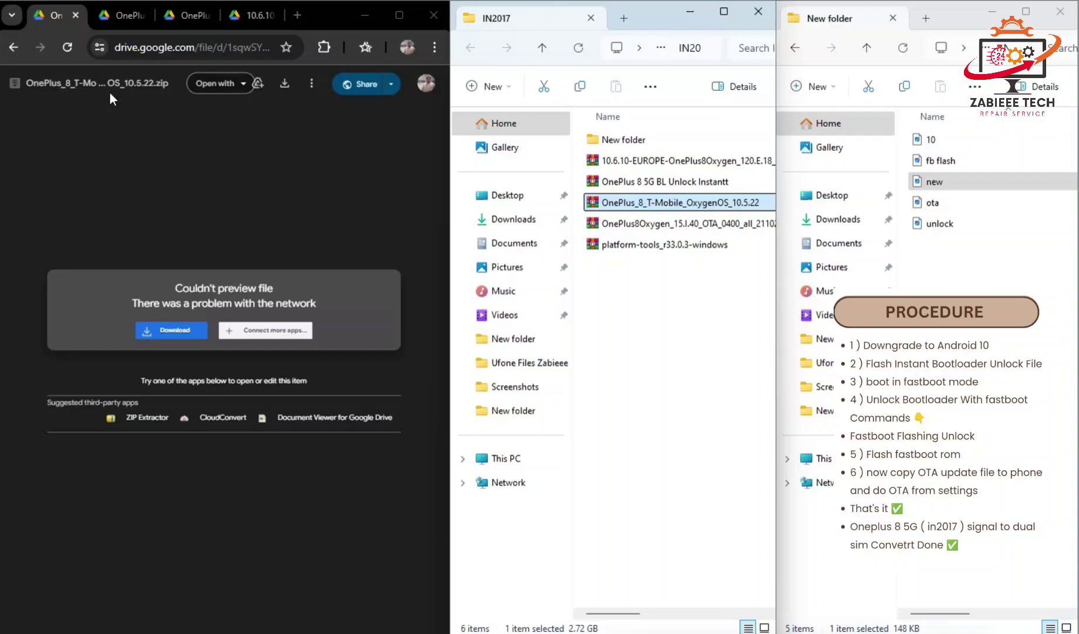
pyautogui.click(658, 205)
pyautogui.doubleClick(662, 208)
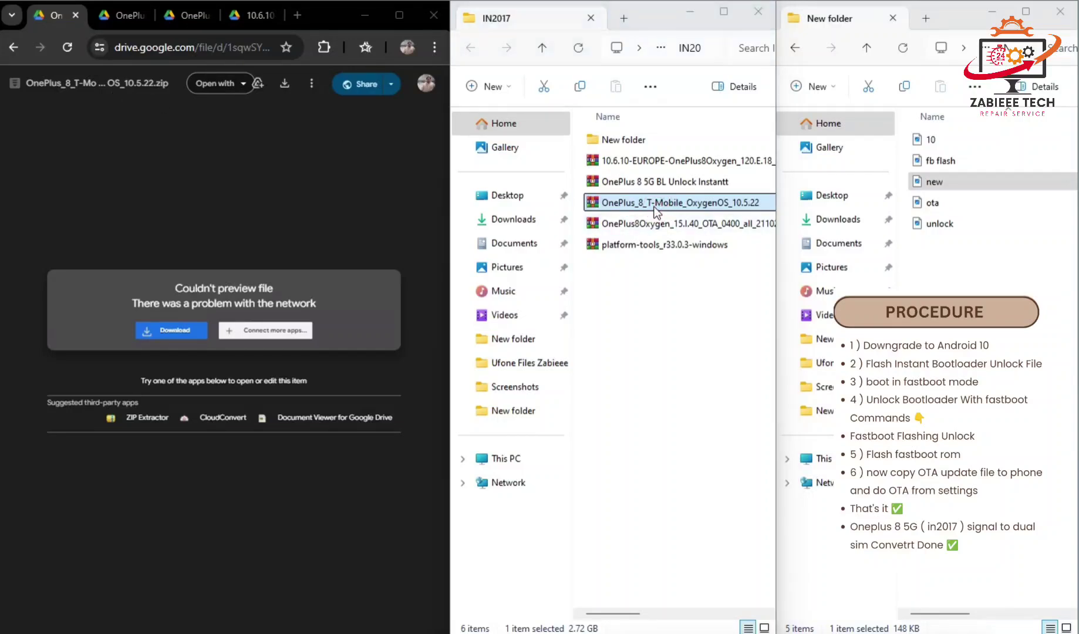
pyautogui.doubleClick(406, 215)
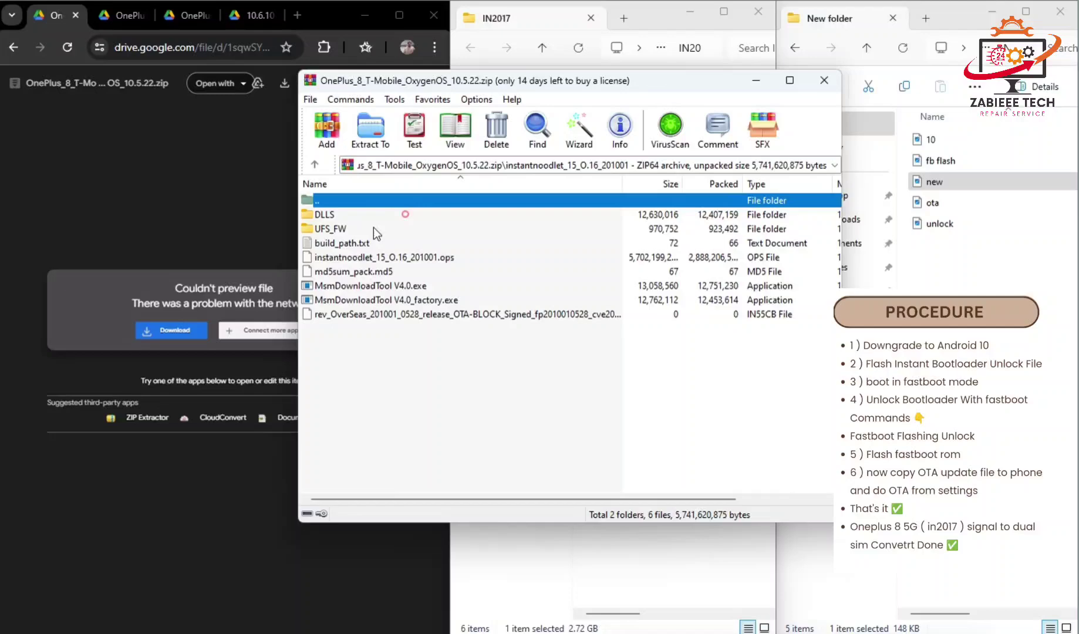
pyautogui.click(332, 286)
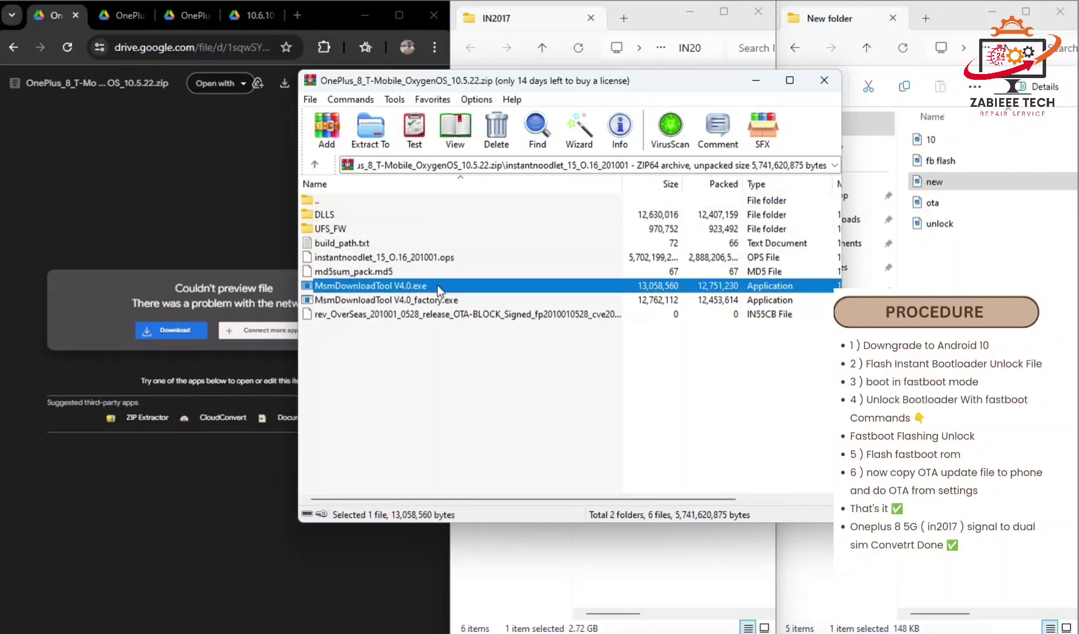
pyautogui.click(825, 80)
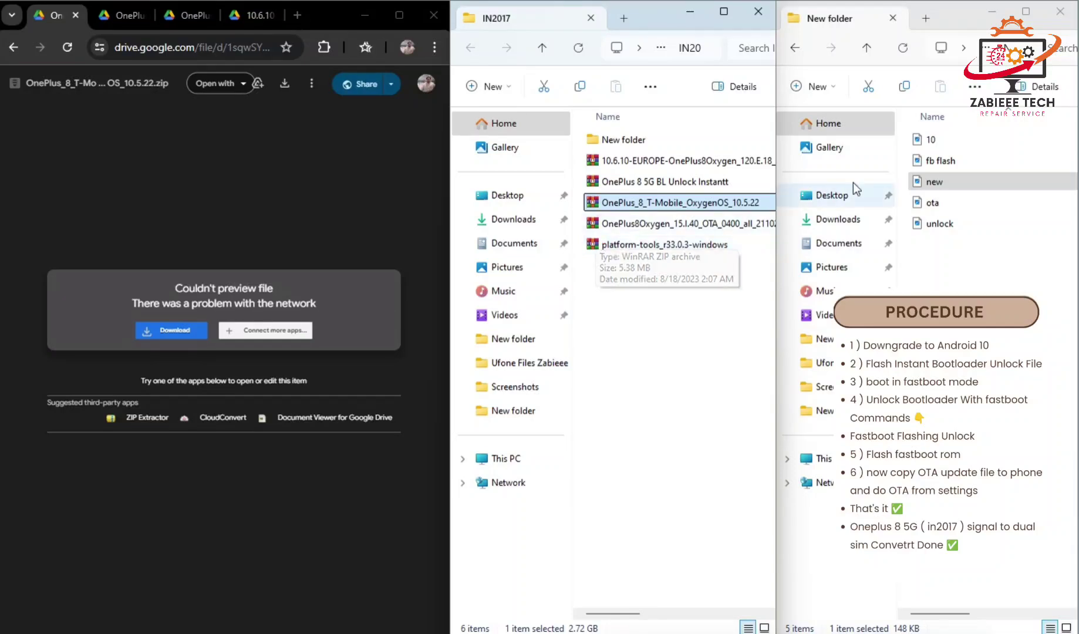
# View 10.png maximized and zoomed, showing IN2017 on Android 10, then close Photos
pyautogui.click(926, 140)
pyautogui.click(723, 202)
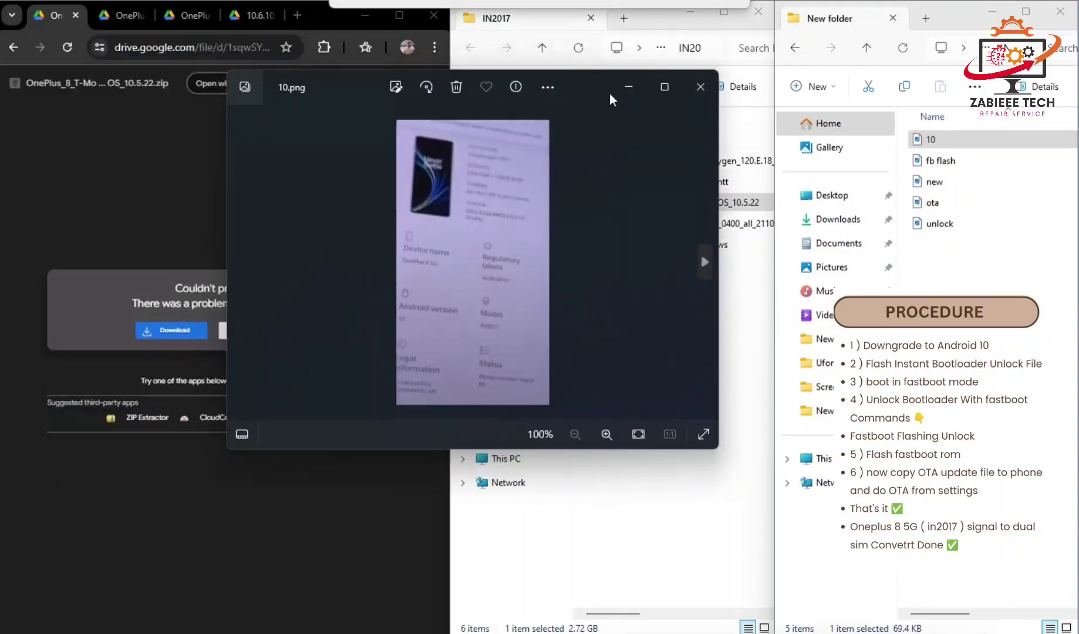
pyautogui.click(669, 92)
pyautogui.scroll(2, 533, 313)
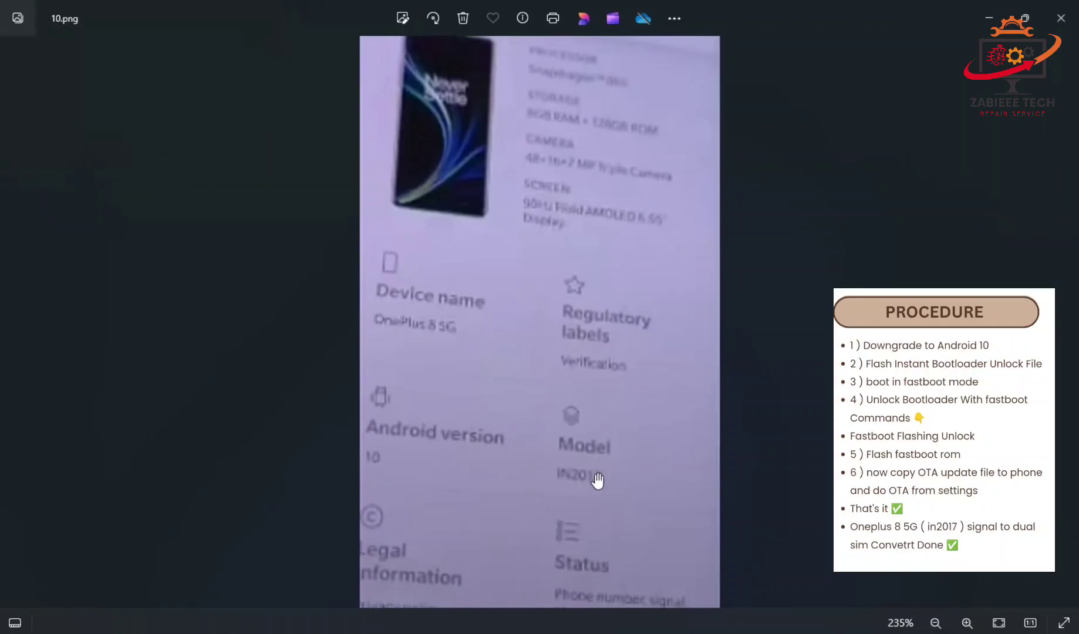
pyautogui.click(1061, 18)
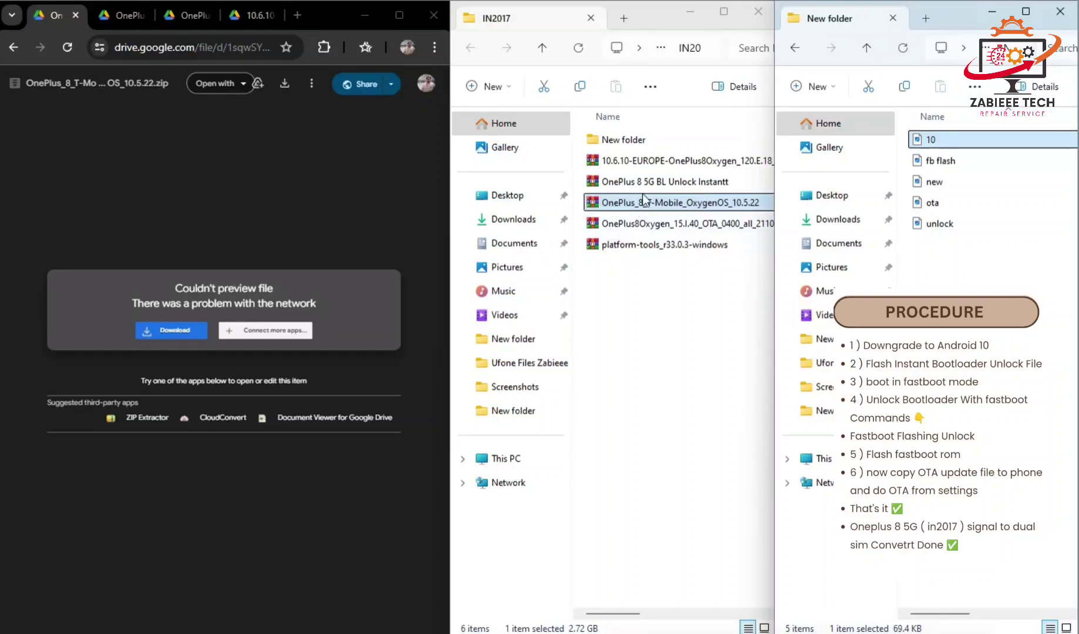
# Check the BL Unlock Instantt.rar inner folder for instantnoodlet_15_O.16_201001.ops and MsmDownloadTool V4.0.exe, then close it
pyautogui.click(623, 189)
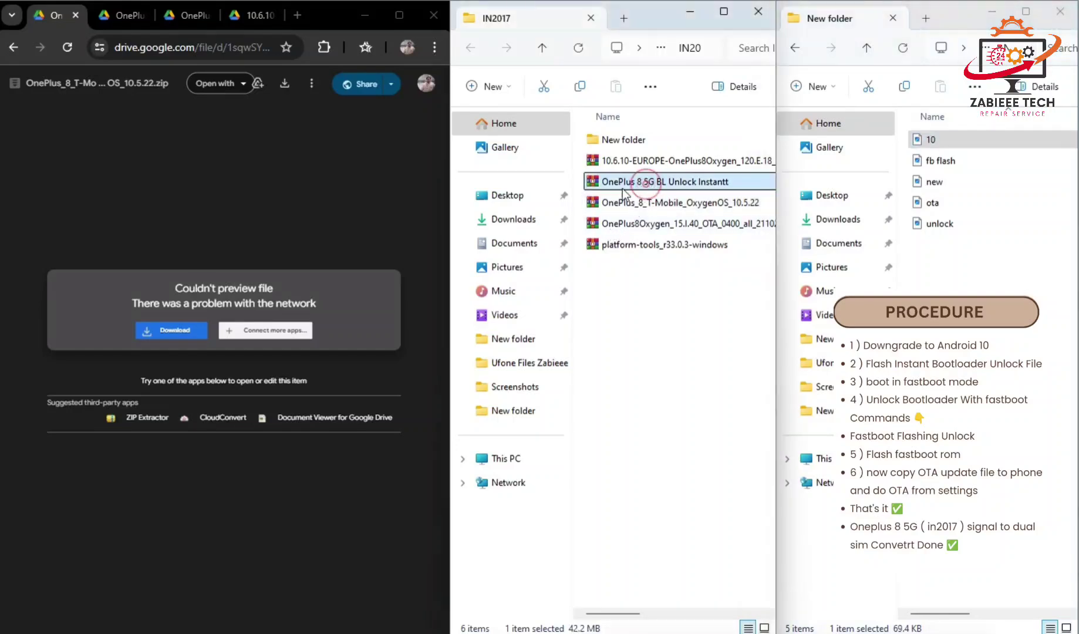
pyautogui.doubleClick(679, 191)
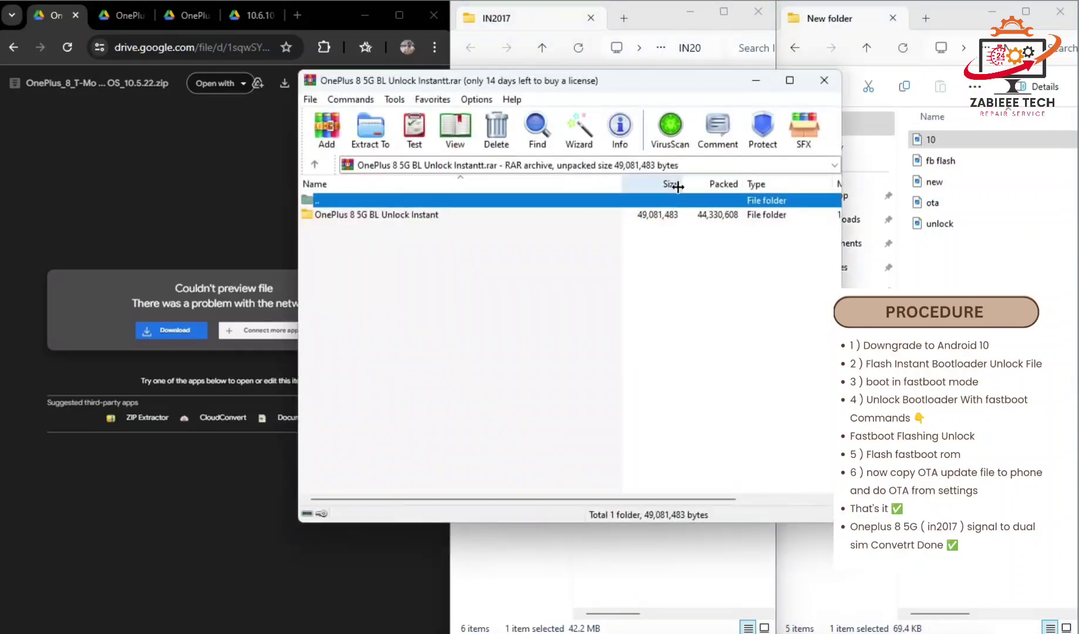
pyautogui.doubleClick(447, 215)
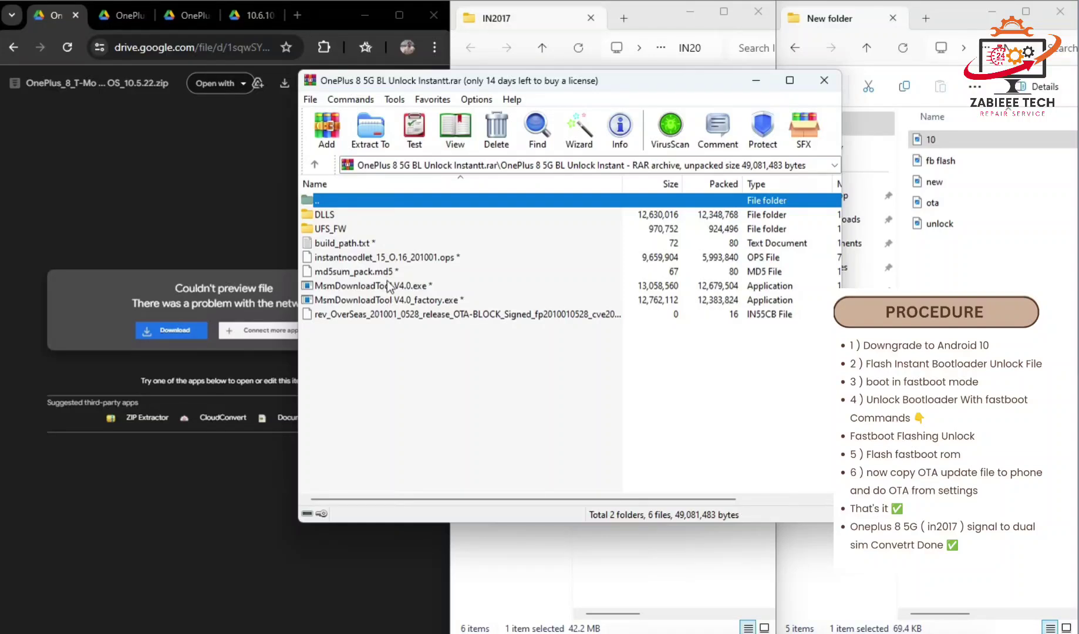
pyautogui.click(825, 79)
pyautogui.click(120, 22)
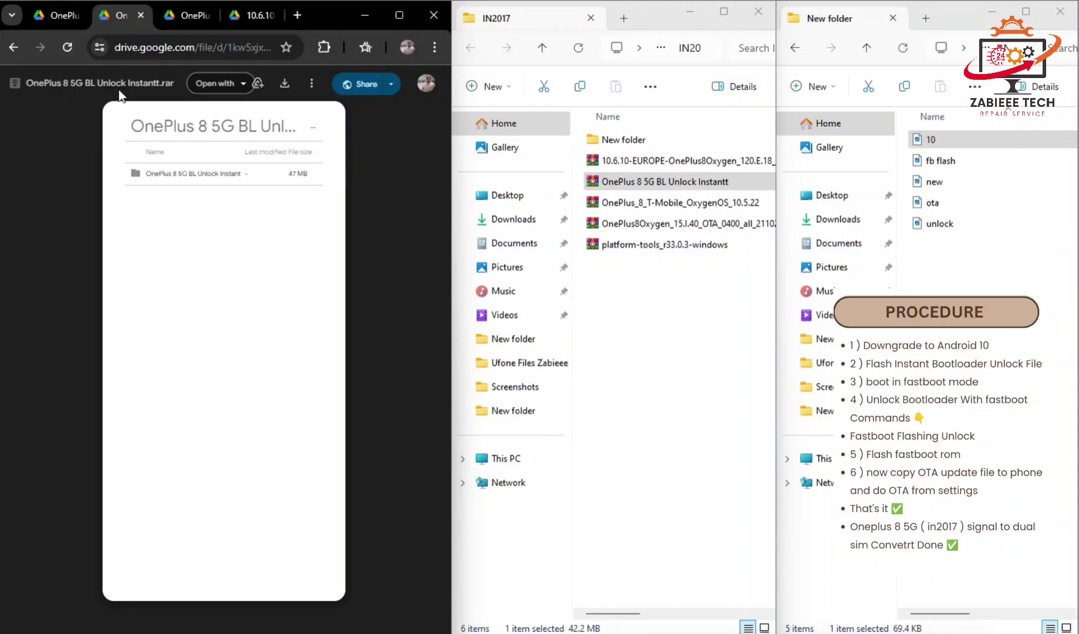
# Go over the T-Mobile zip, BL unlock archive and ota, new, fb flash photos, then open unlock.png
pyautogui.click(628, 202)
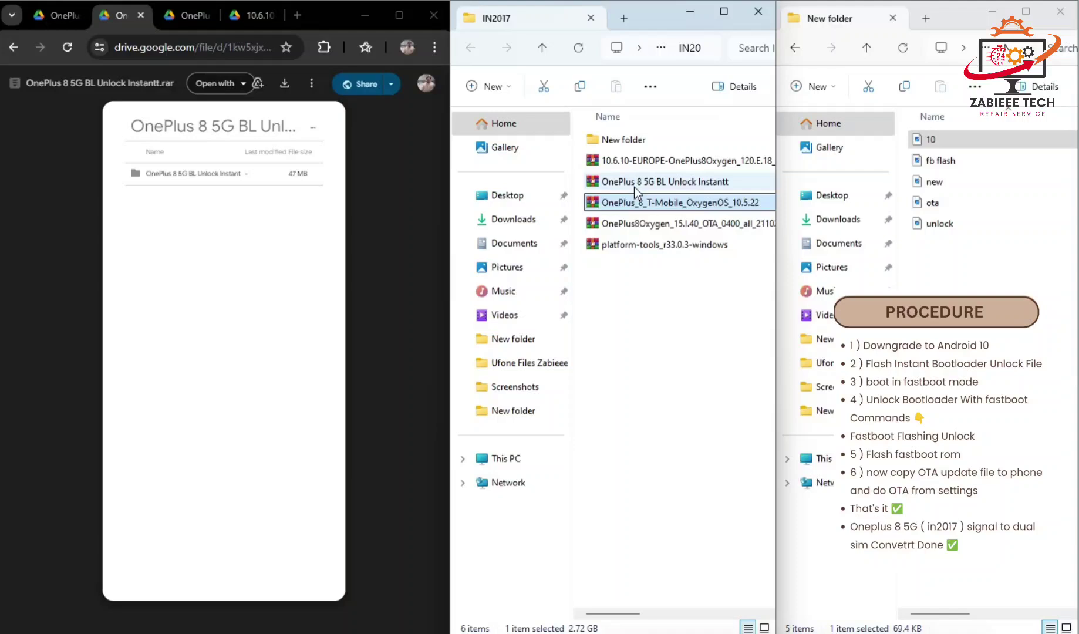
pyautogui.click(634, 184)
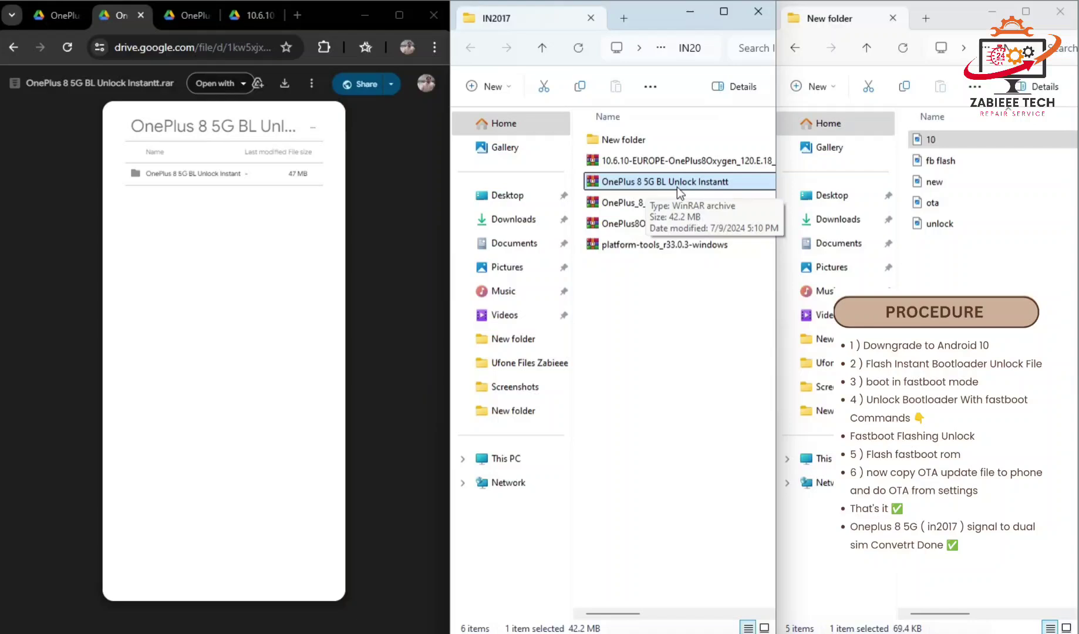
pyautogui.click(931, 205)
pyautogui.click(937, 182)
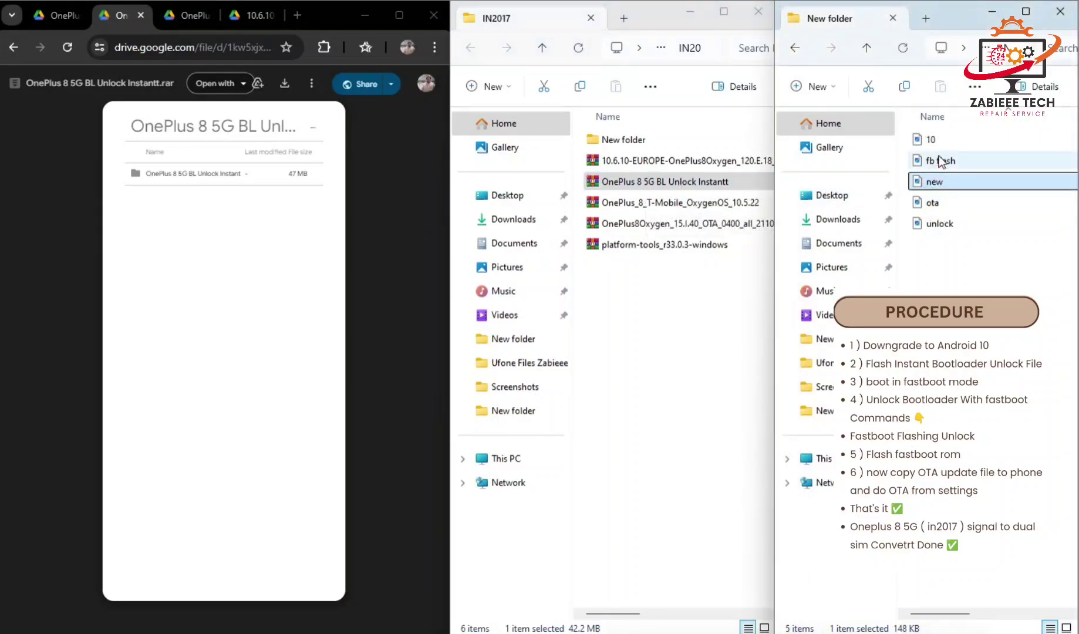
pyautogui.click(941, 162)
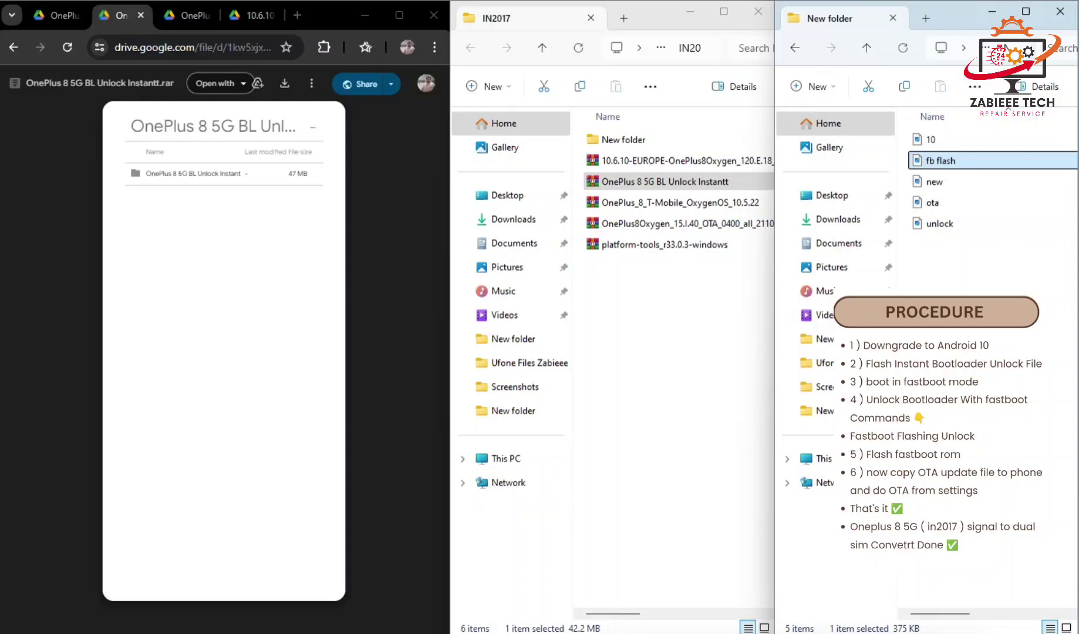
pyautogui.click(768, 69)
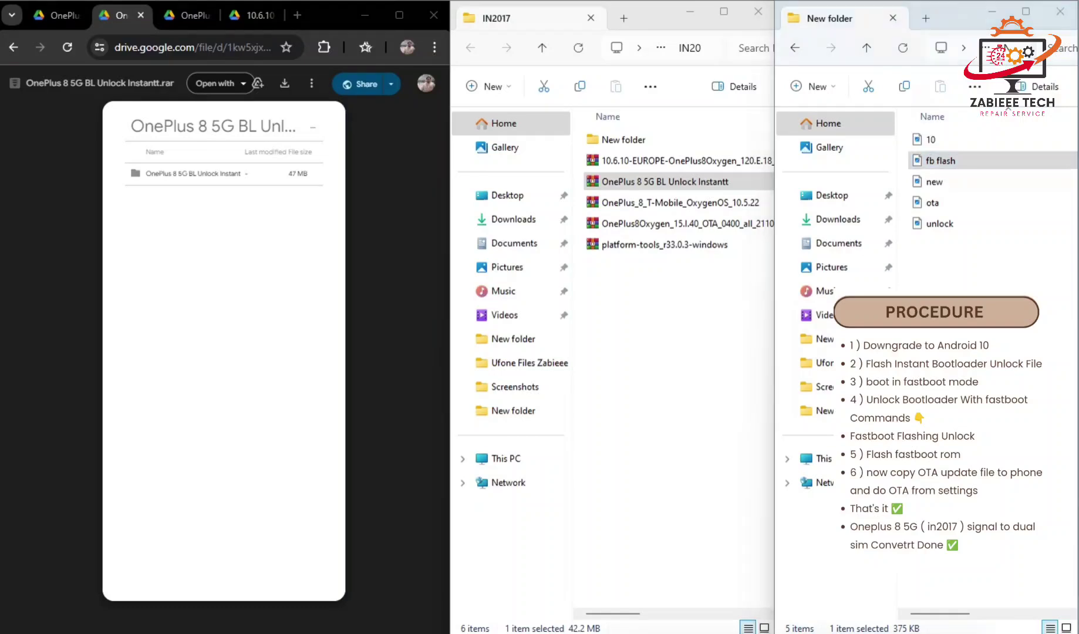
pyautogui.click(940, 223)
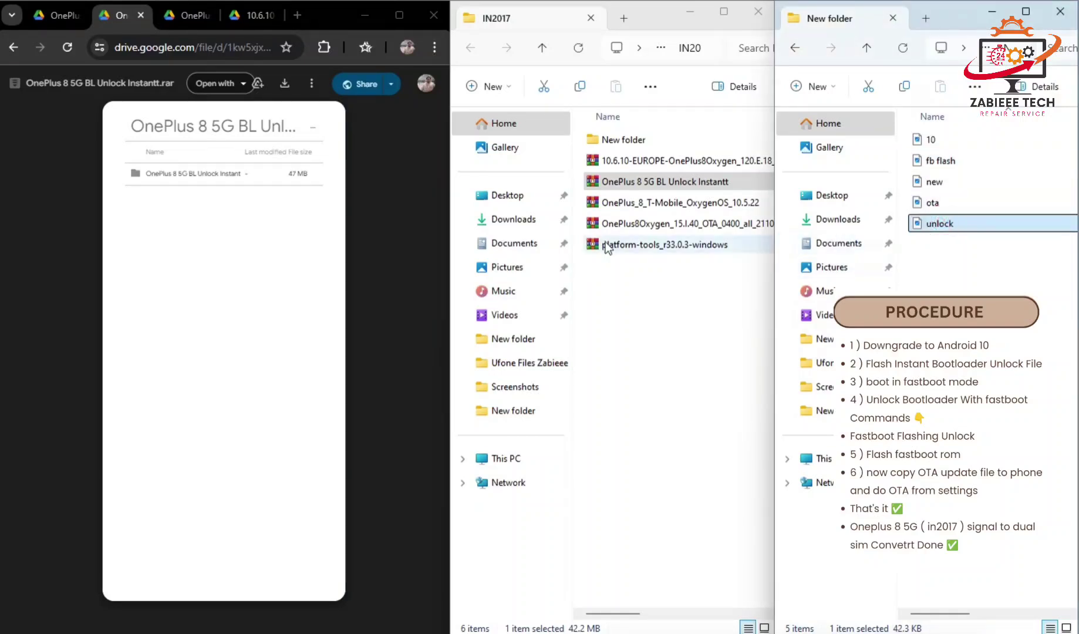
pyautogui.click(453, 232)
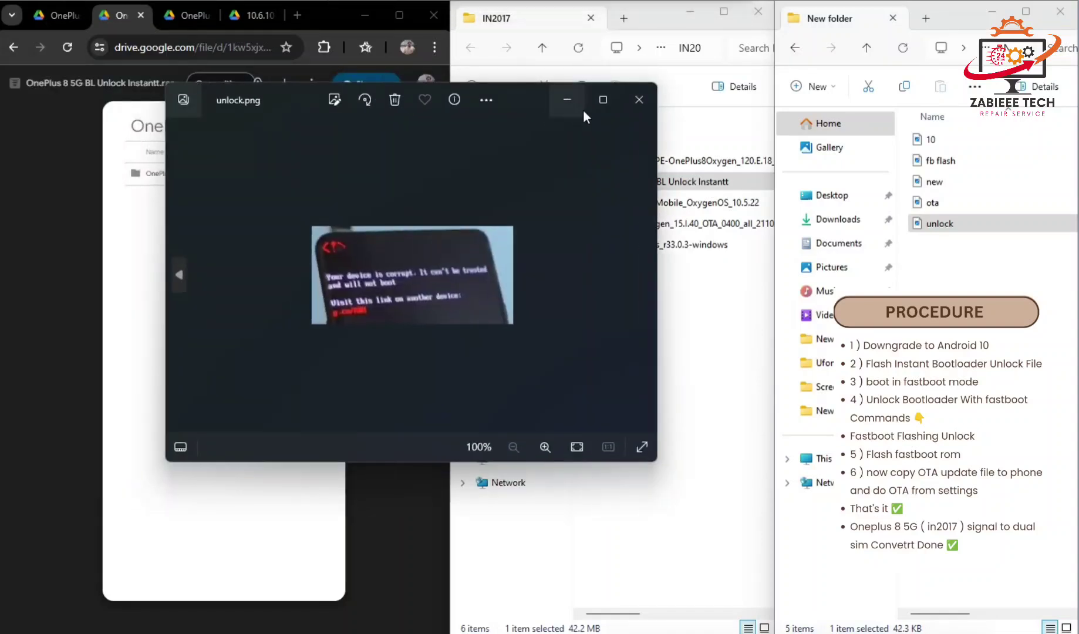
pyautogui.click(605, 101)
pyautogui.scroll(5, 476, 323)
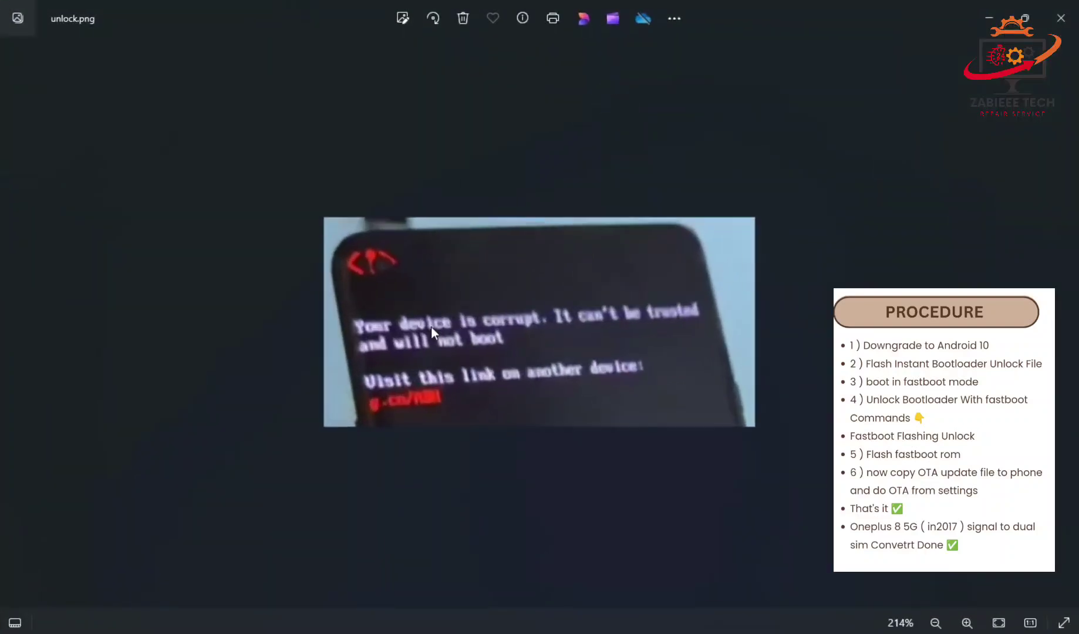
pyautogui.scroll(3, 493, 327)
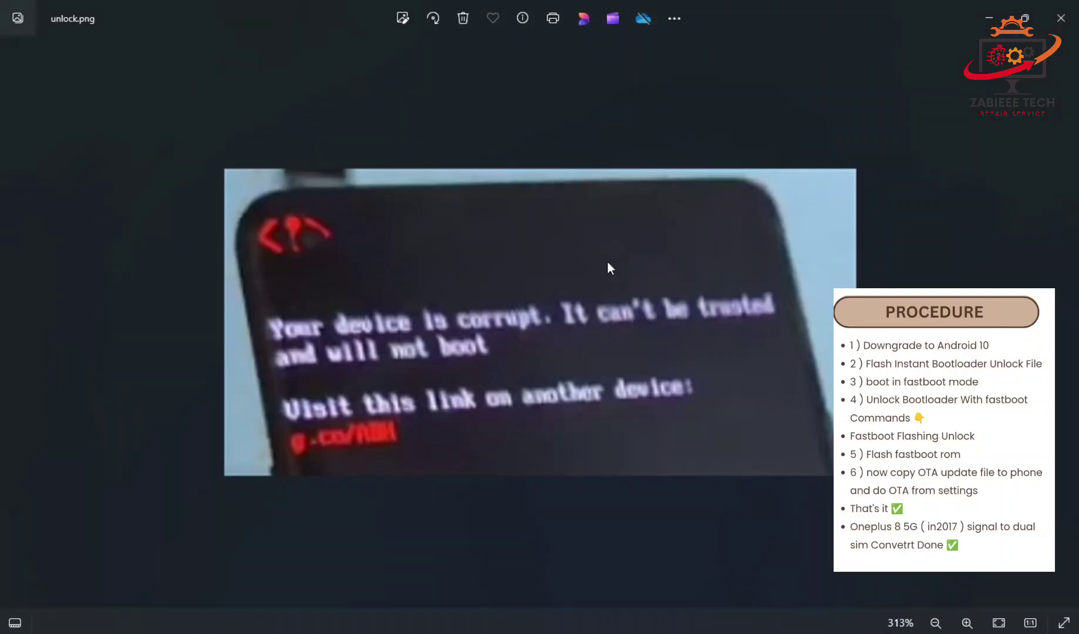
pyautogui.click(1062, 18)
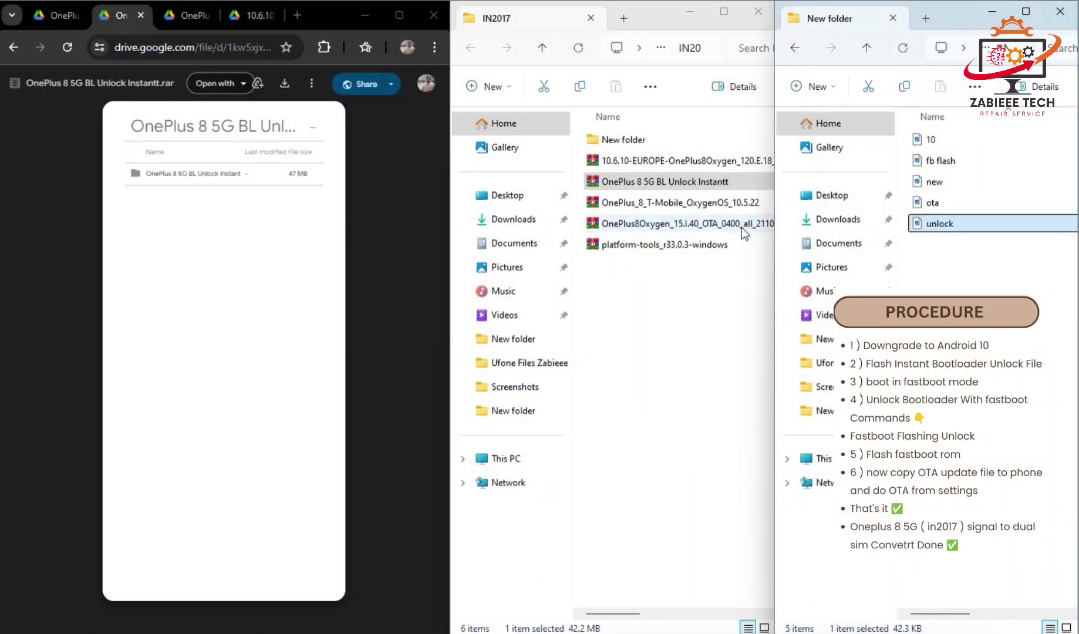
pyautogui.click(936, 228)
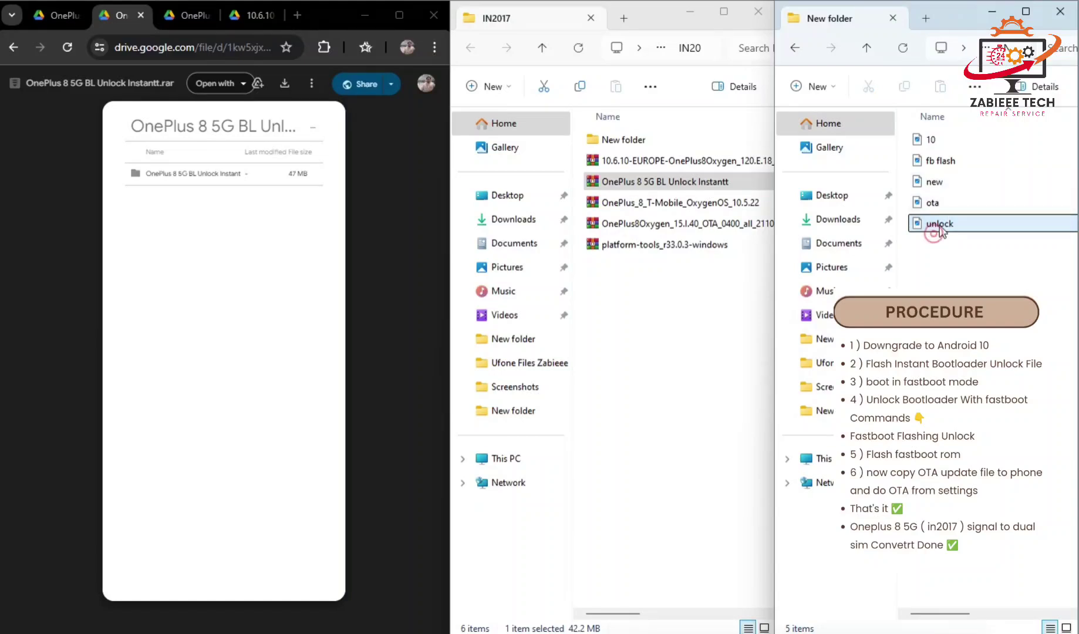
pyautogui.moveTo(937, 228); pyautogui.dragTo(567, 238)
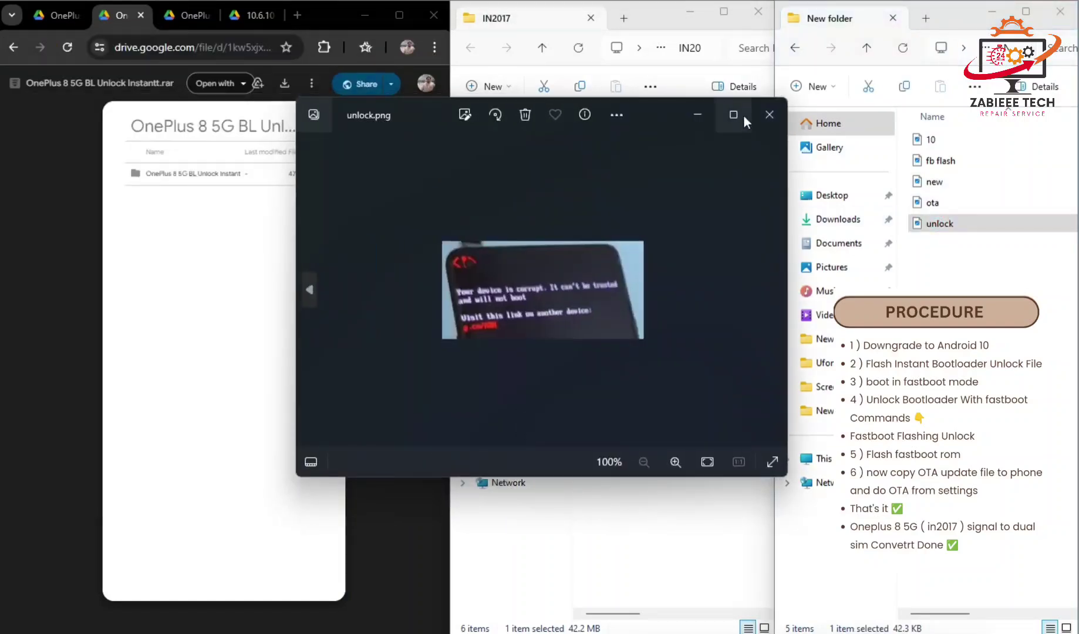
pyautogui.click(743, 114)
pyautogui.scroll(3, 515, 324)
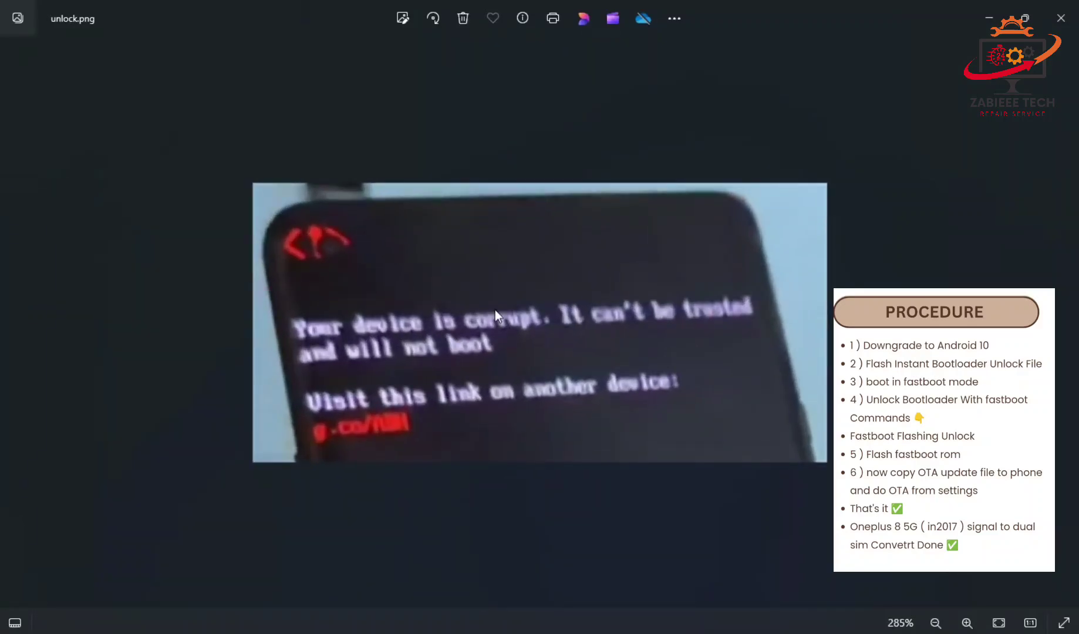
pyautogui.click(1061, 18)
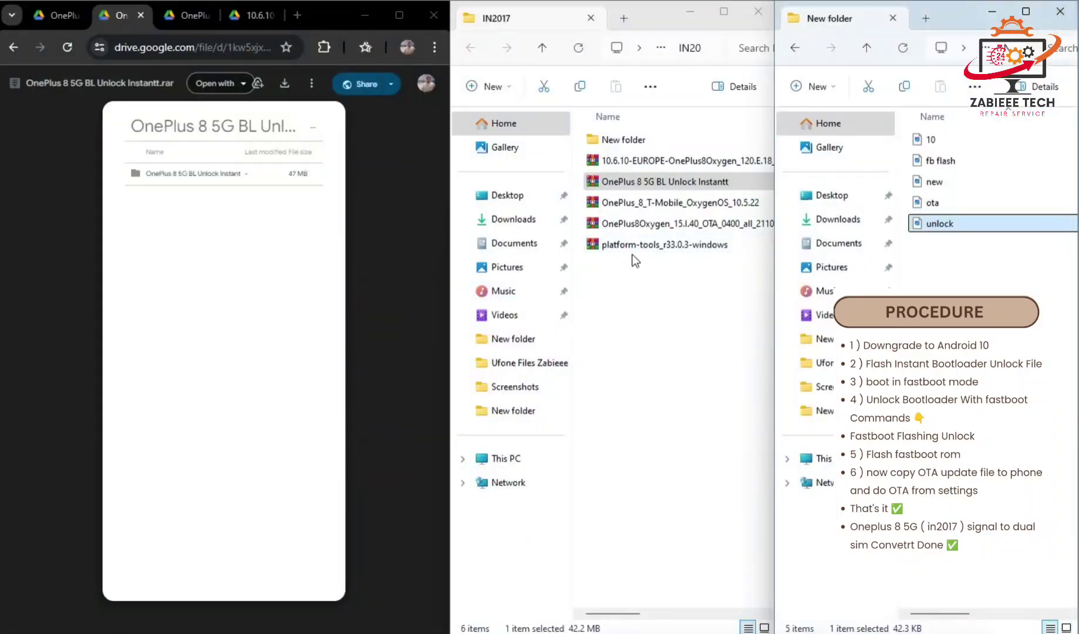
# Look inside the platform-tools archive's folder, then close WinRAR
pyautogui.click(633, 247)
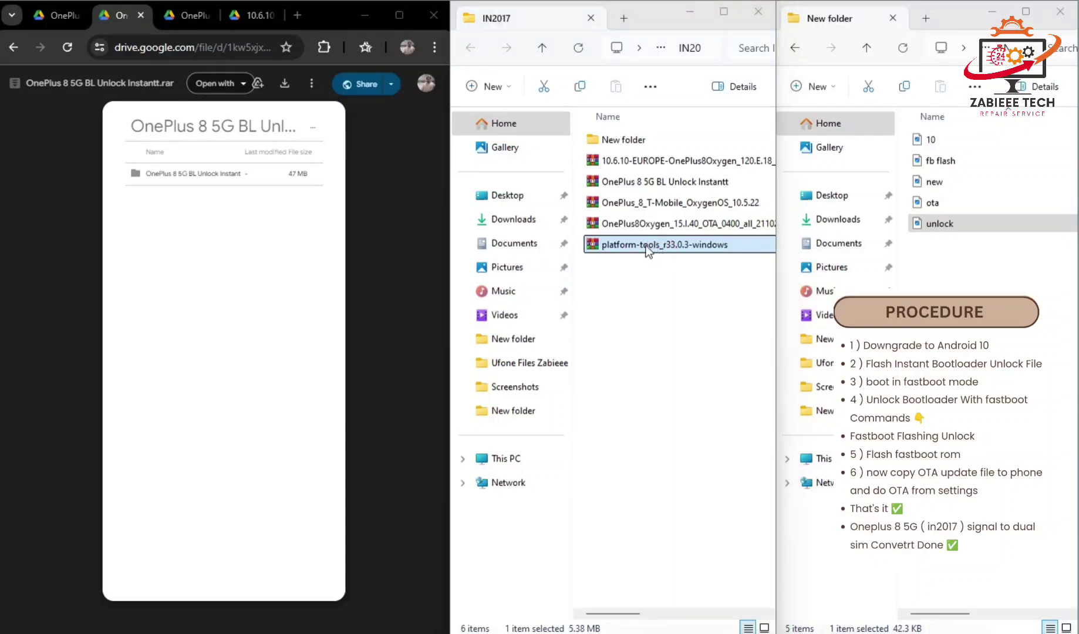
pyautogui.doubleClick(648, 251)
pyautogui.click(390, 216)
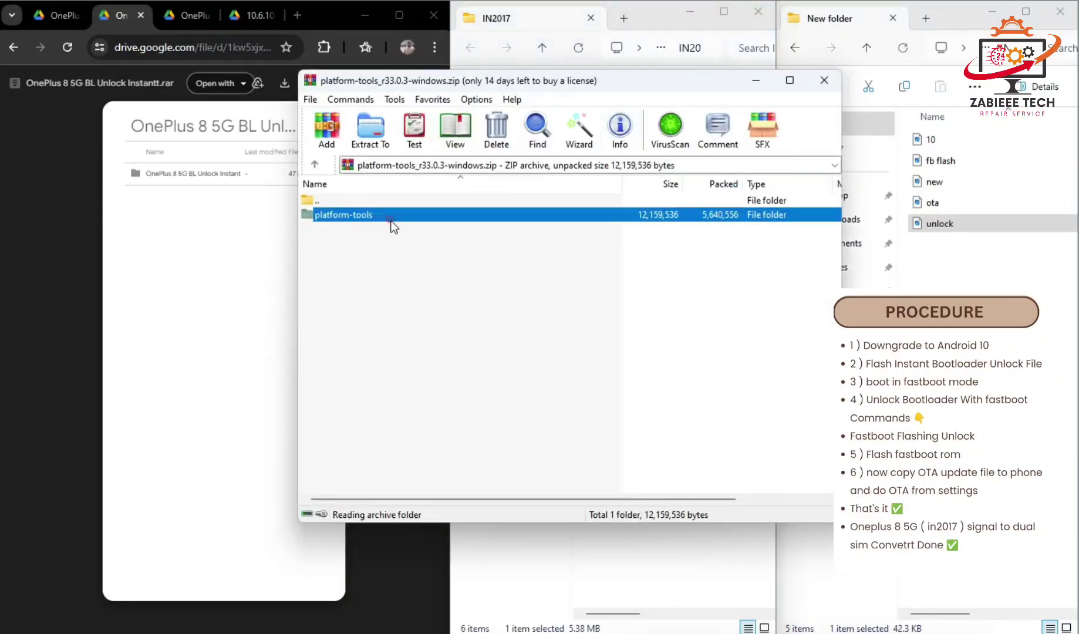
pyautogui.doubleClick(392, 217)
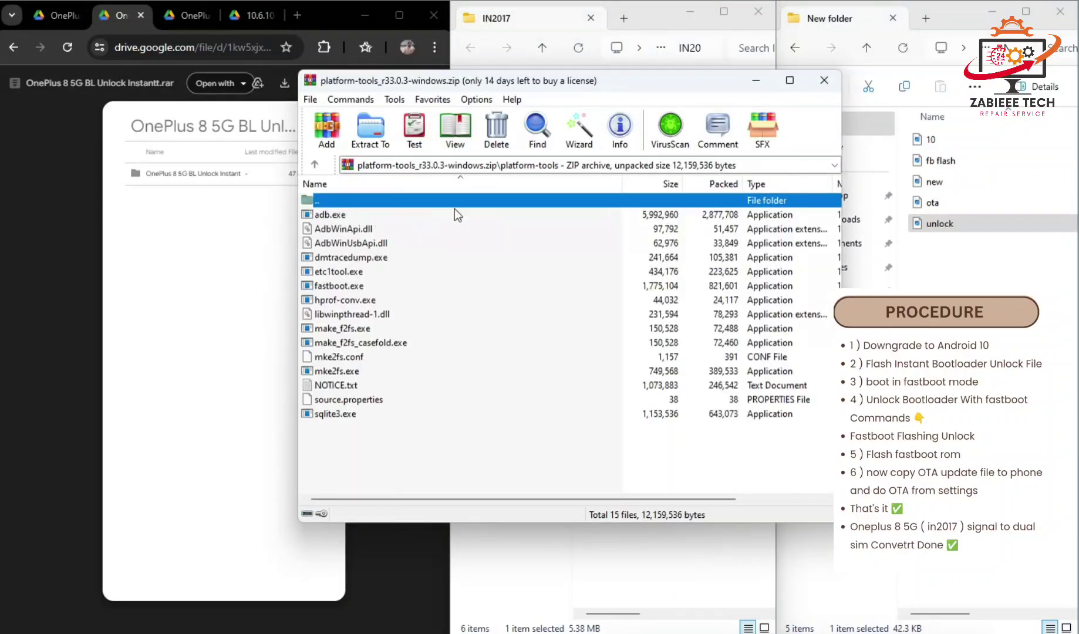
pyautogui.click(822, 88)
# Open the 10.6.10-EUROPE FASTBOOT zip and scroll its 48 files, including flash-all.bat and fastboot.exe
pyautogui.click(682, 165)
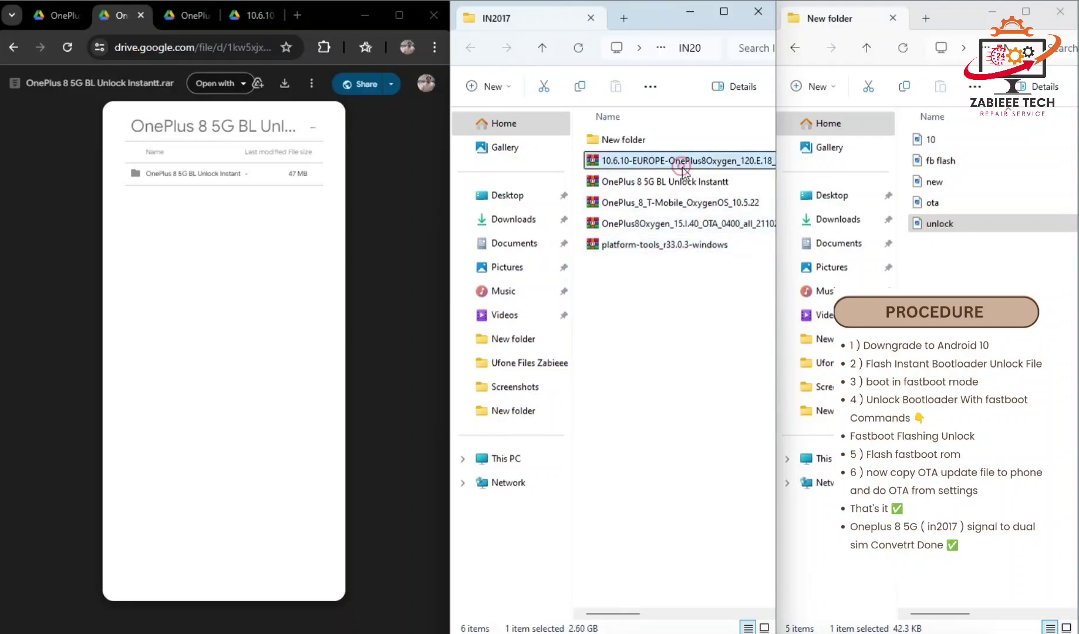
pyautogui.click(187, 19)
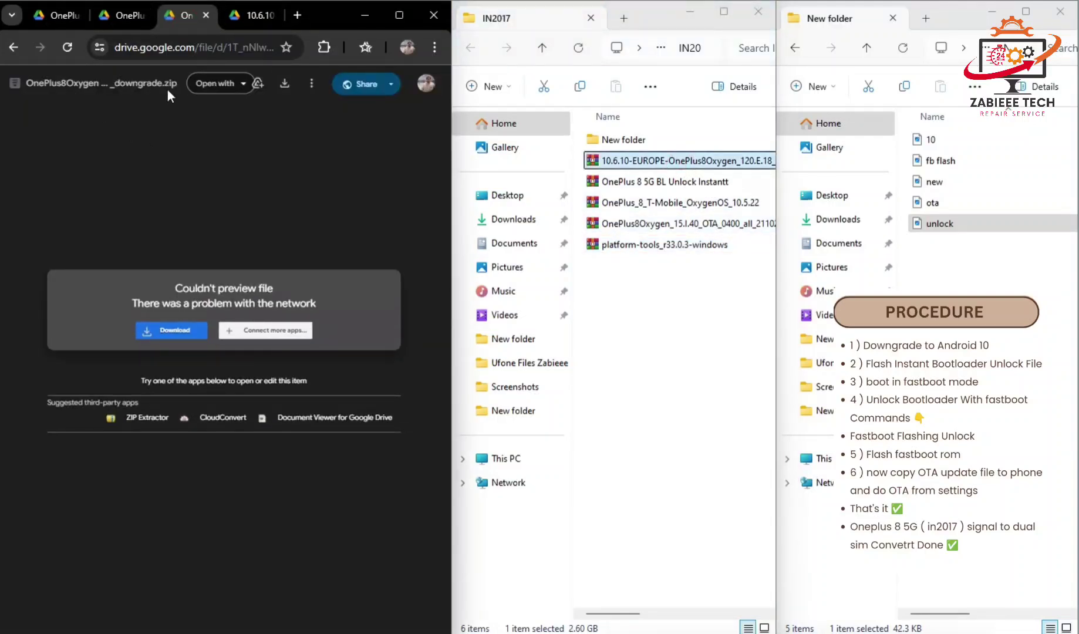
pyautogui.click(692, 170)
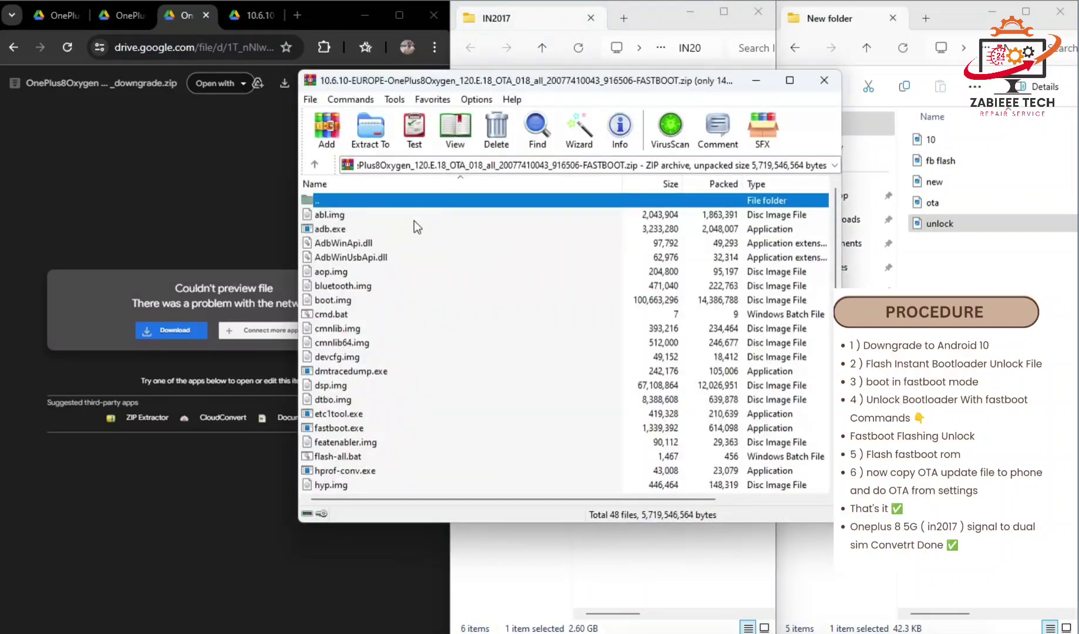
pyautogui.scroll(-5, 395, 308)
pyautogui.scroll(-3, 395, 308)
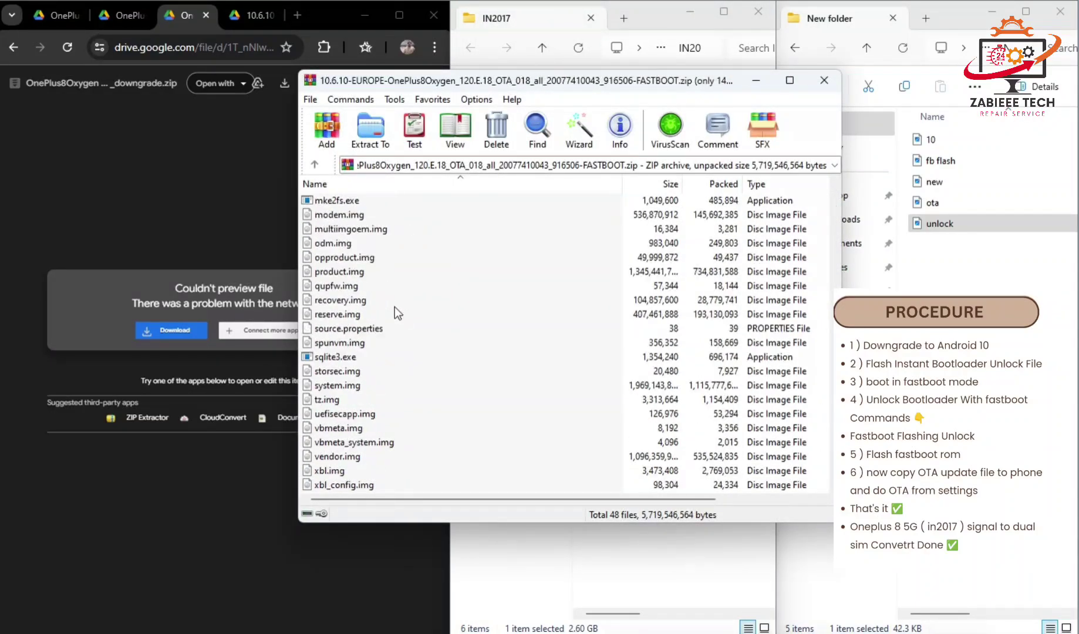
pyautogui.scroll(5, 394, 308)
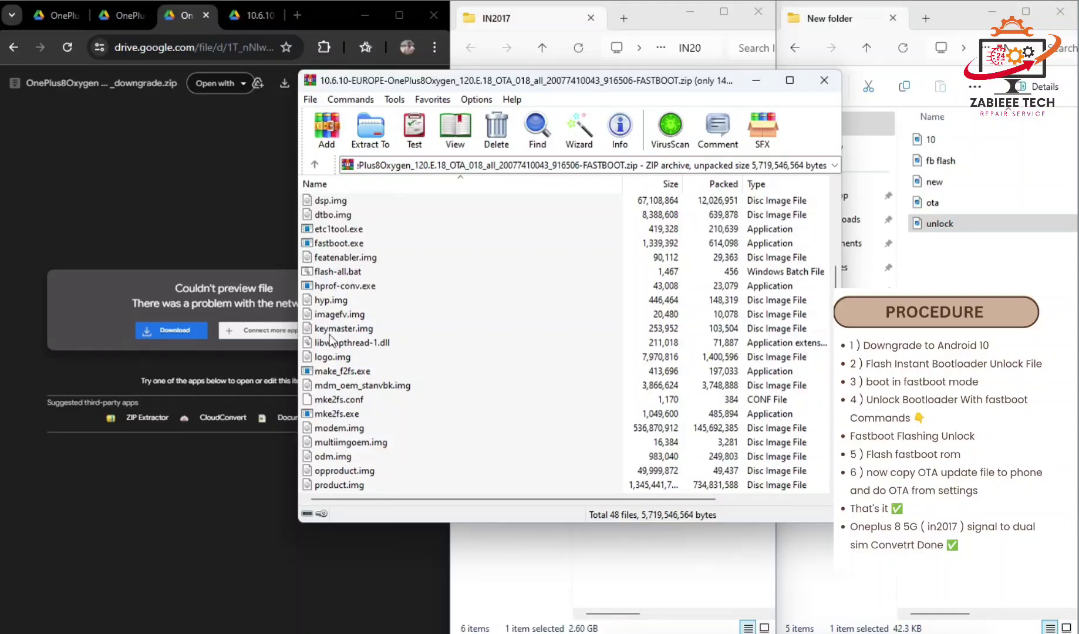
pyautogui.scroll(2, 327, 379)
pyautogui.scroll(1, 329, 376)
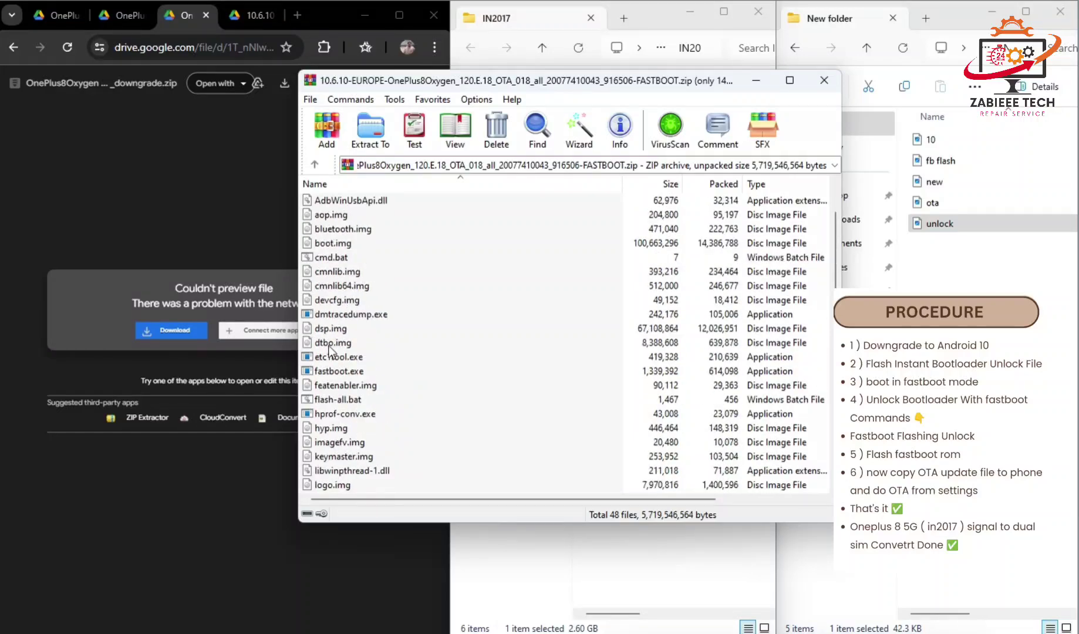
pyautogui.scroll(2, 333, 349)
pyautogui.scroll(-4, 338, 344)
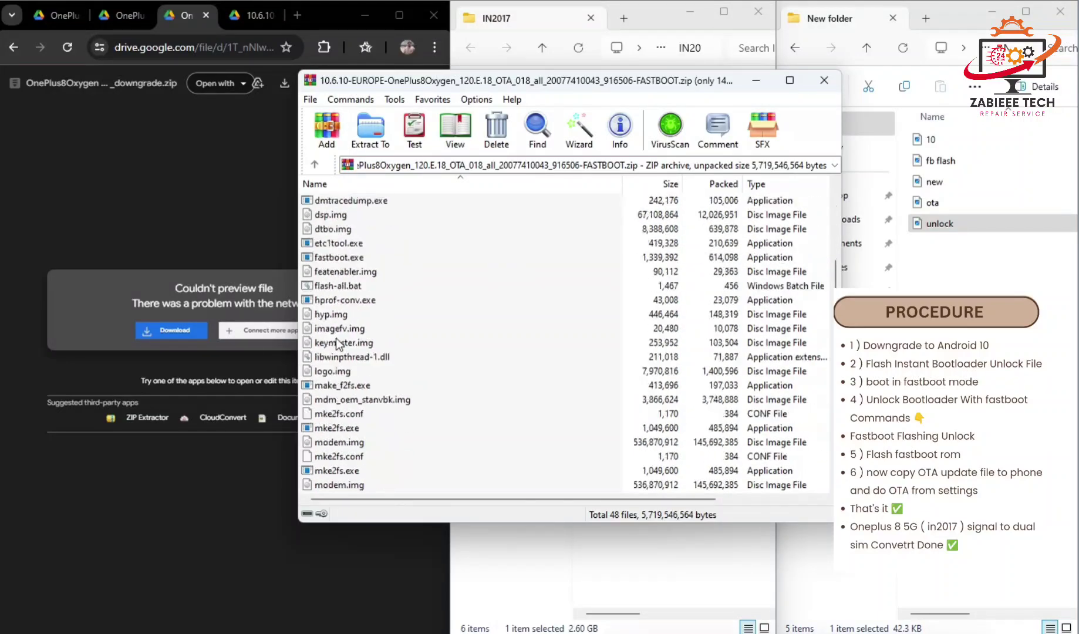
pyautogui.scroll(-5, 332, 391)
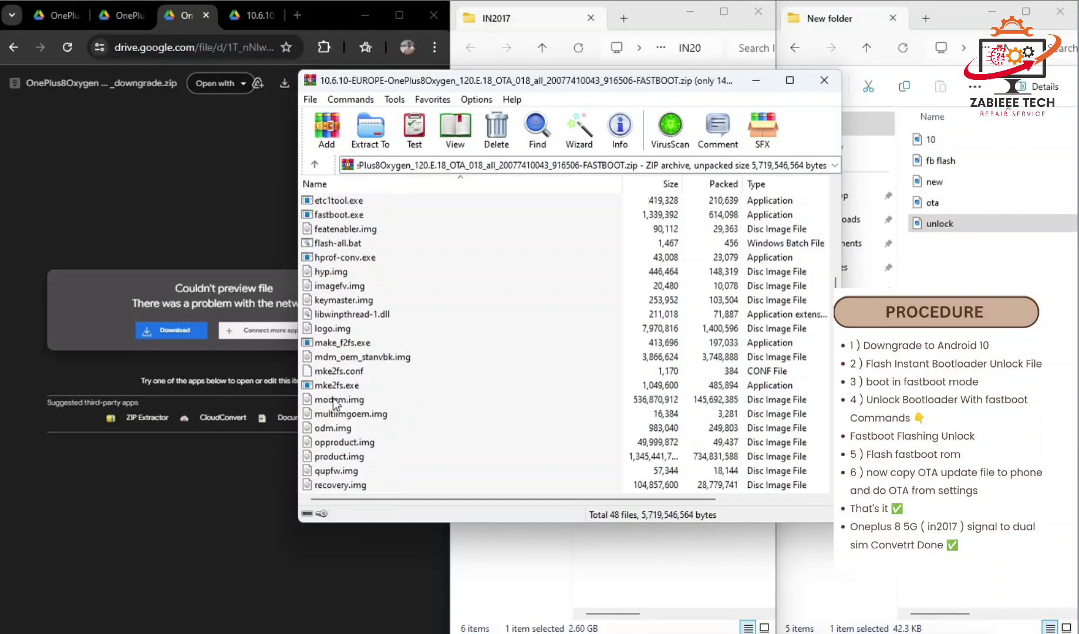
pyautogui.scroll(6, 337, 399)
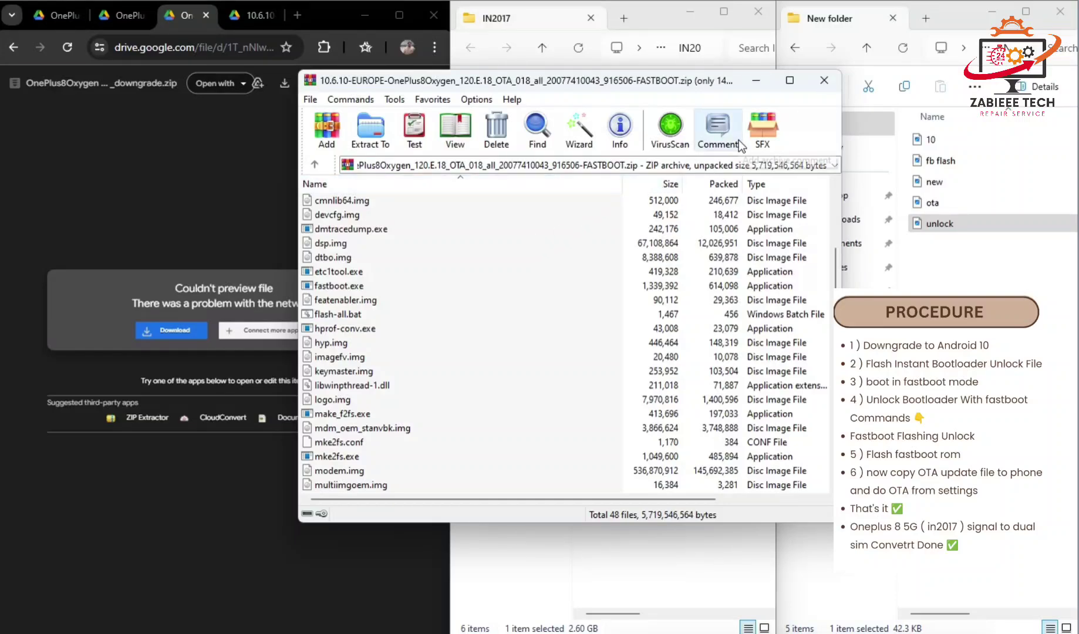
# Close the fastboot archive and view fb flash.png full screen, zoomed on the system_a/vendor_a/product_a OKAY log
pyautogui.click(818, 84)
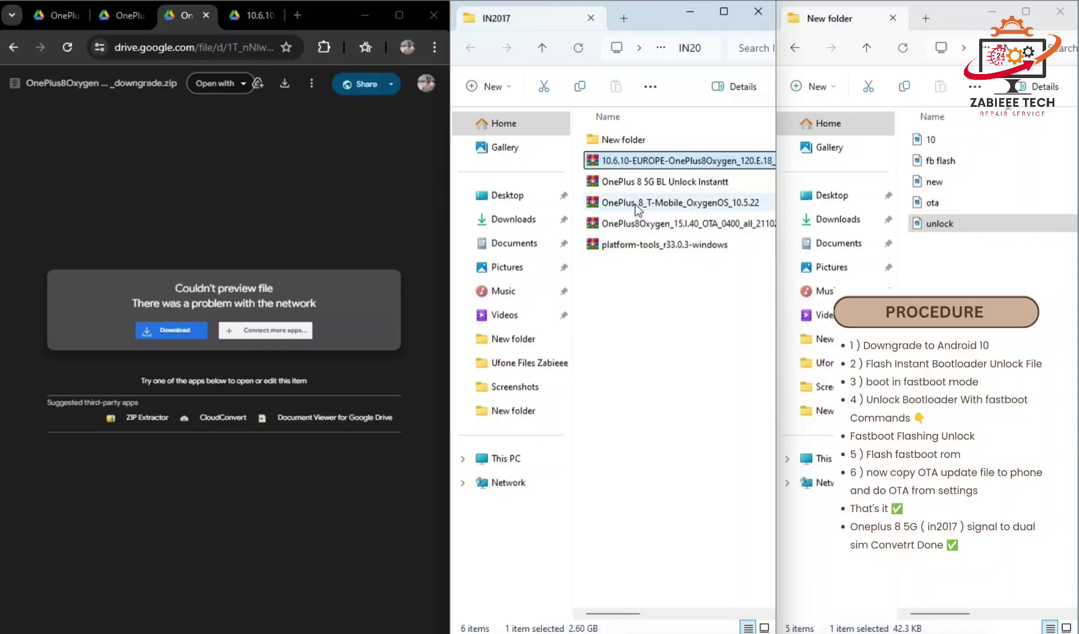
pyautogui.click(938, 166)
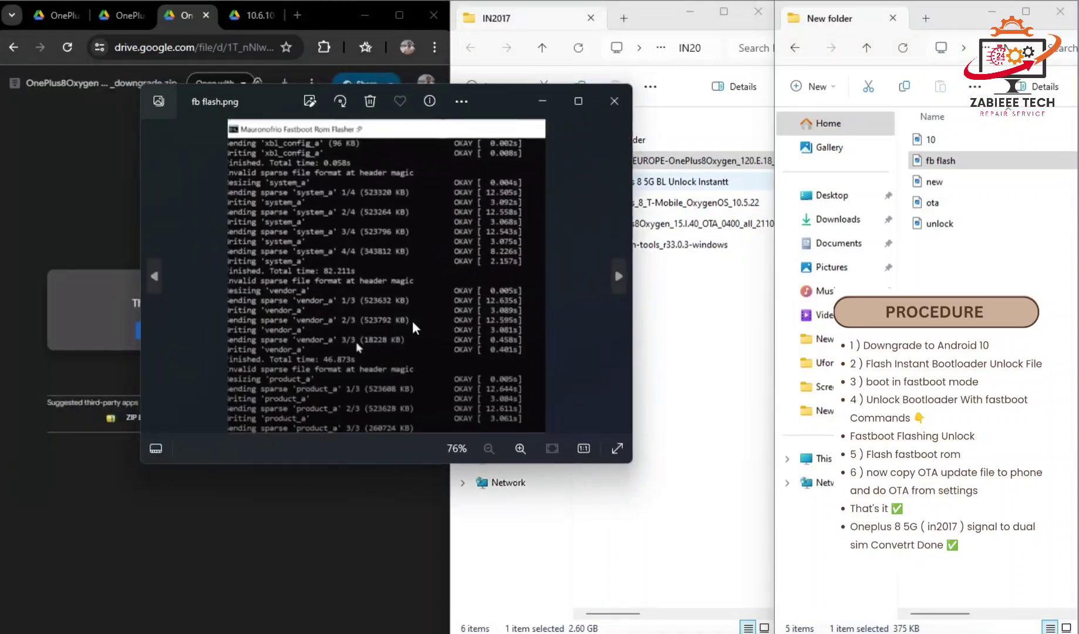
pyautogui.click(578, 101)
pyautogui.scroll(1, 411, 344)
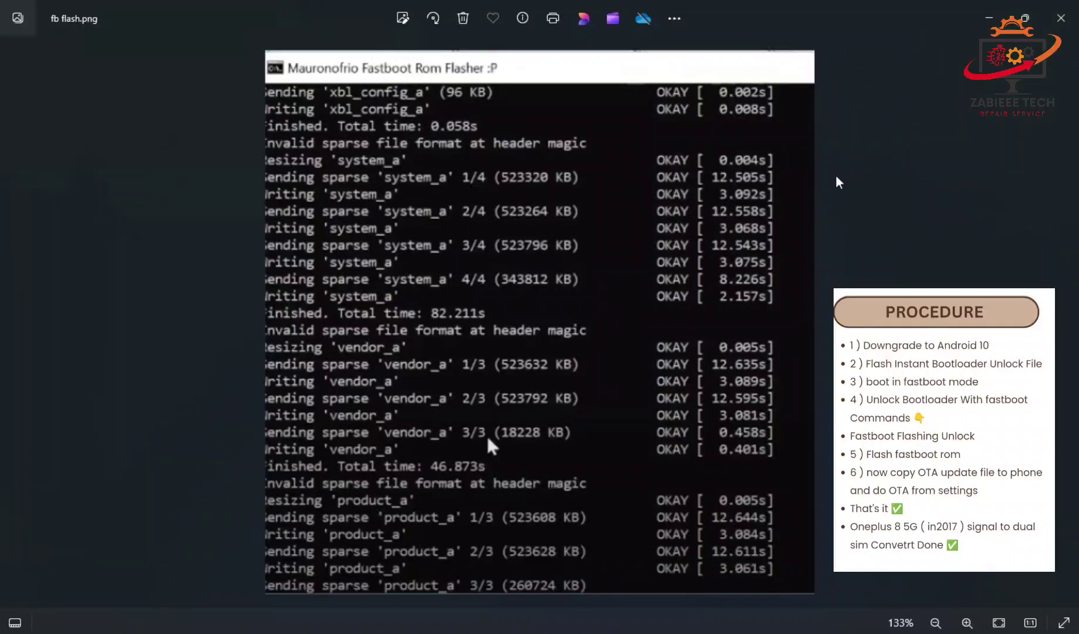
pyautogui.click(1064, 16)
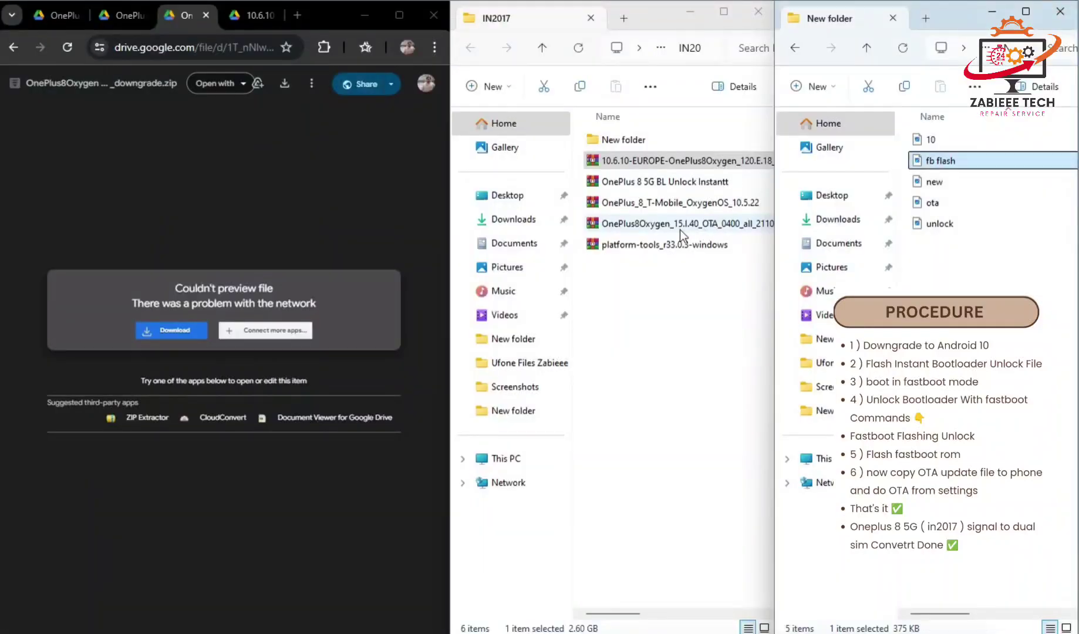
pyautogui.click(237, 19)
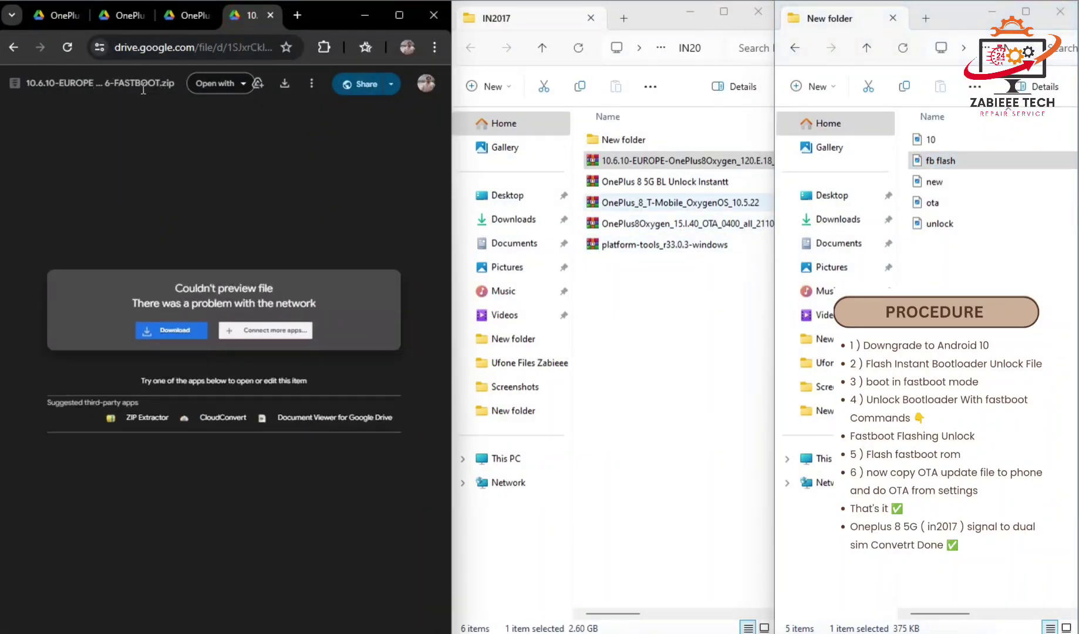
pyautogui.click(185, 15)
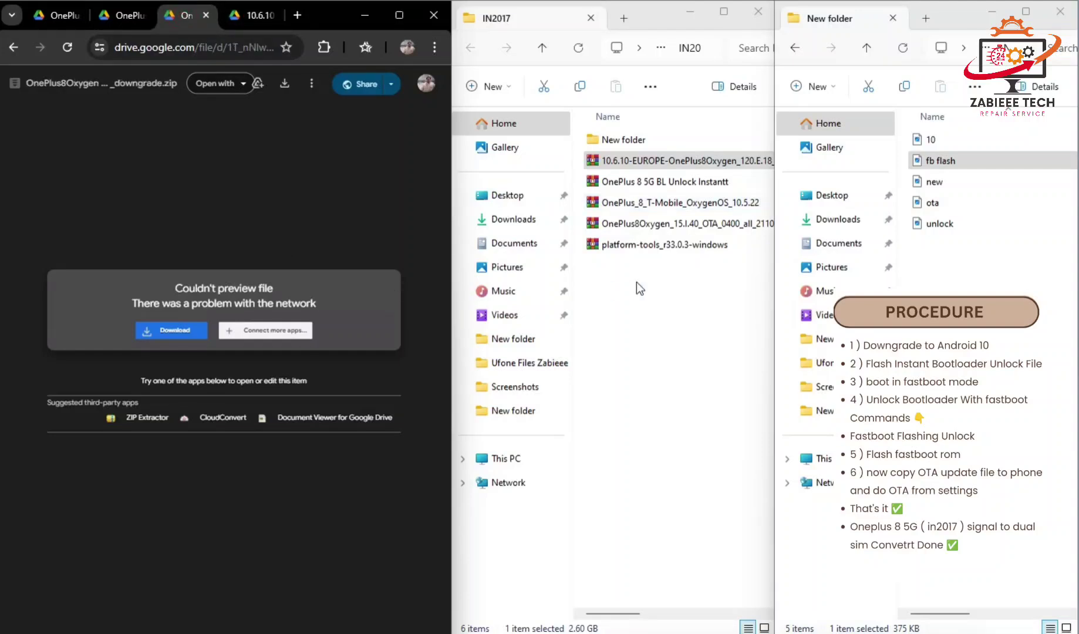
pyautogui.click(664, 228)
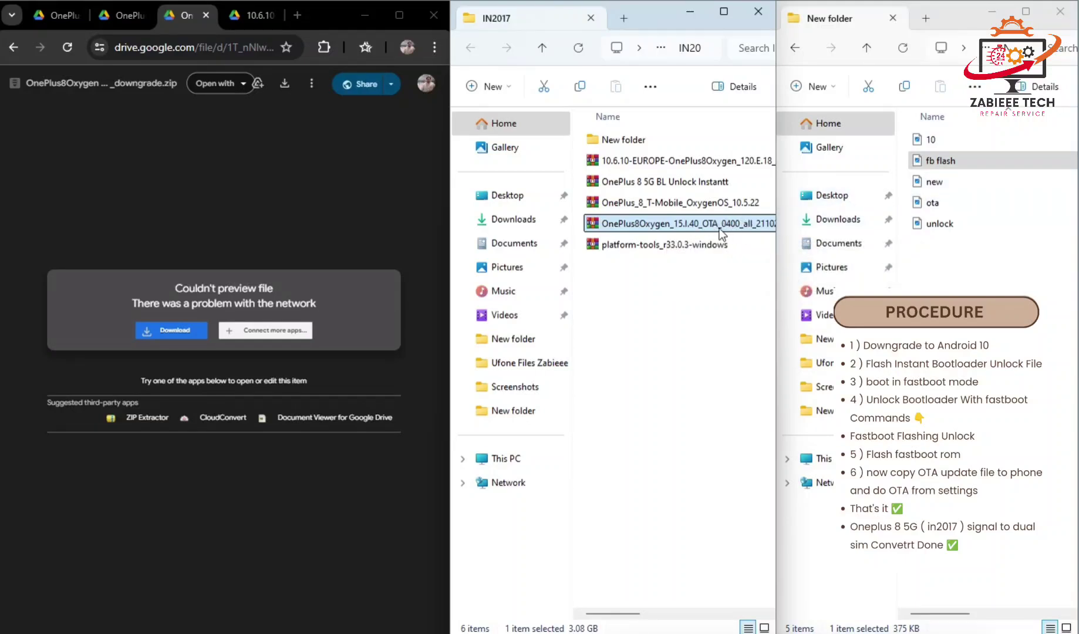
pyautogui.click(933, 202)
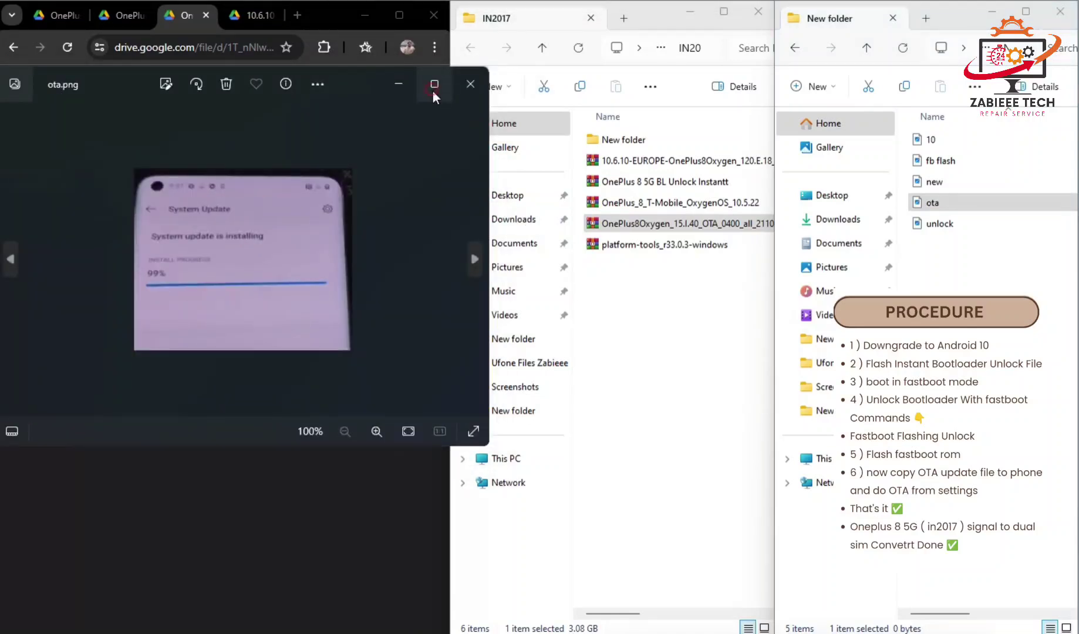
pyautogui.click(433, 91)
pyautogui.scroll(4, 579, 319)
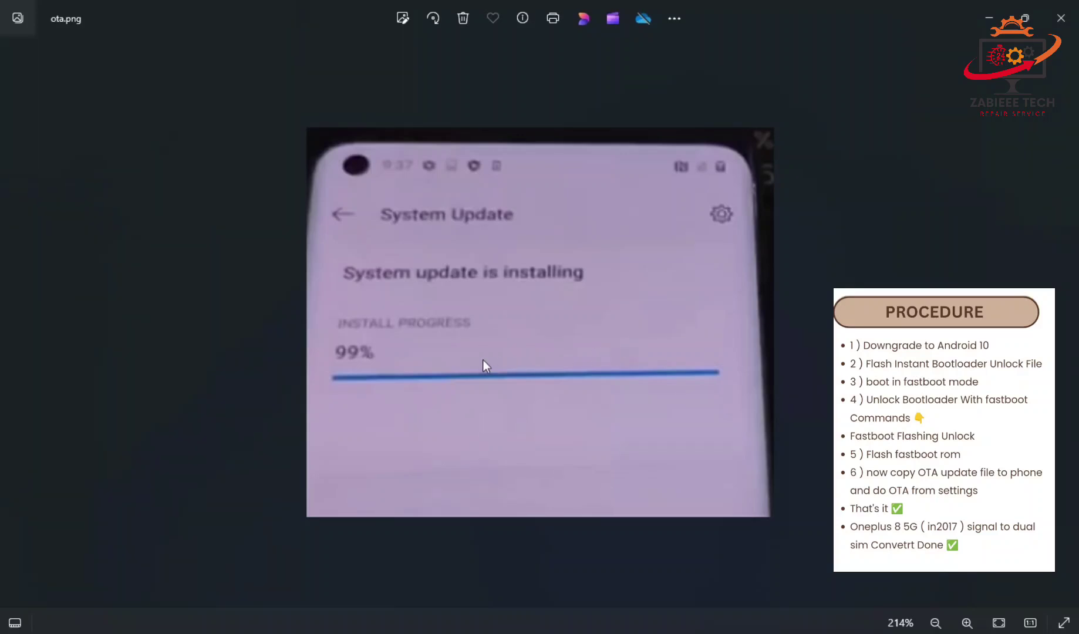
pyautogui.hotkey('alt', 'F4')
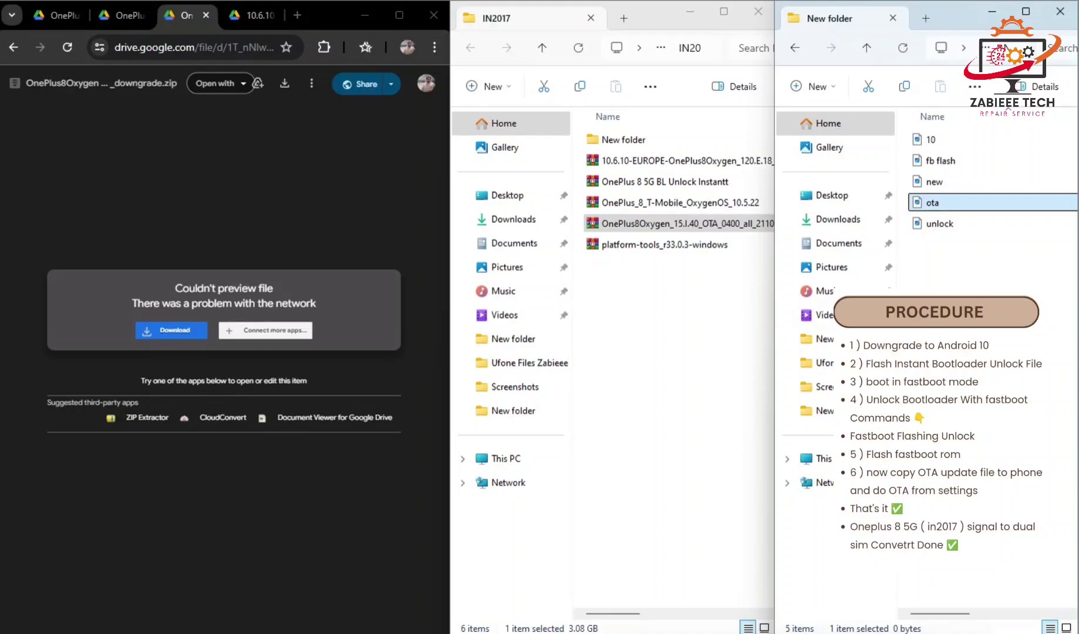
pyautogui.hotkey('alt', 'Tab')
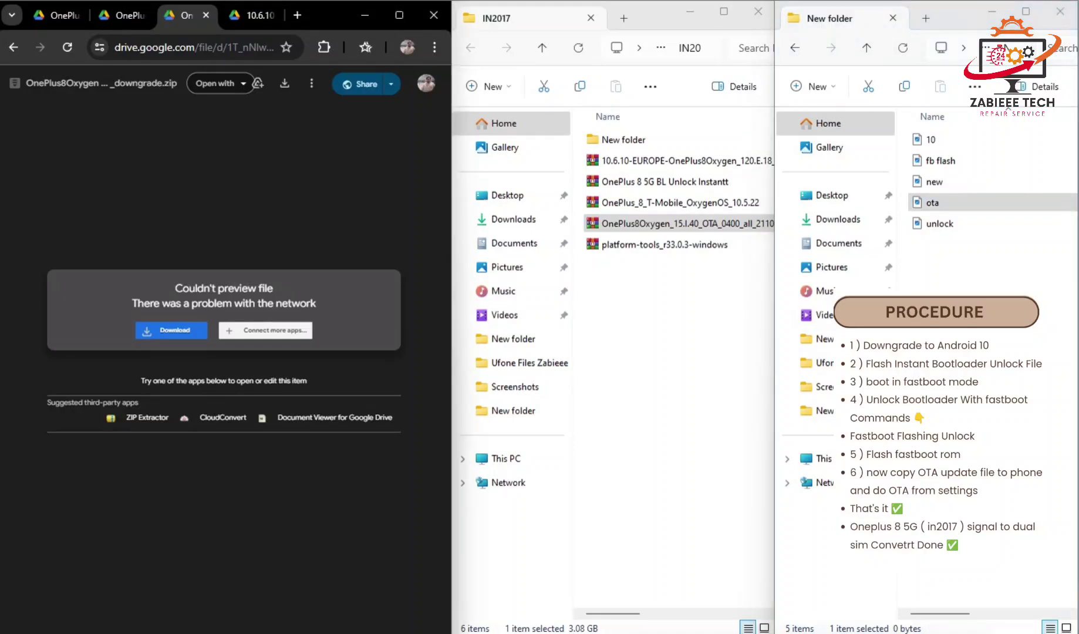
pyautogui.hotkey('alt', 'Tab')
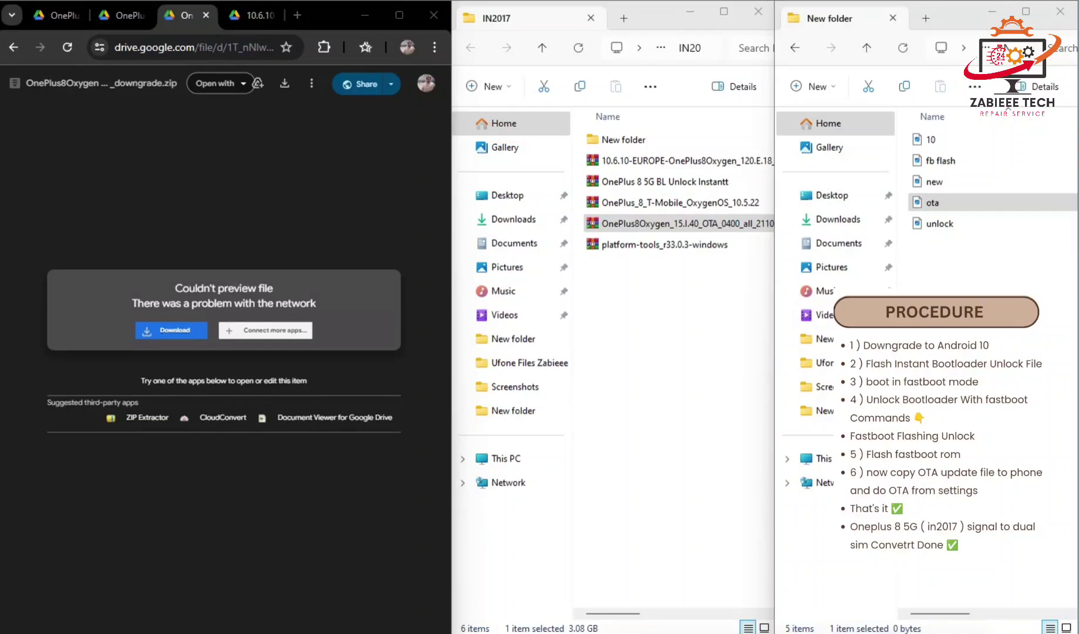
pyautogui.hotkey('alt', 'Tab')
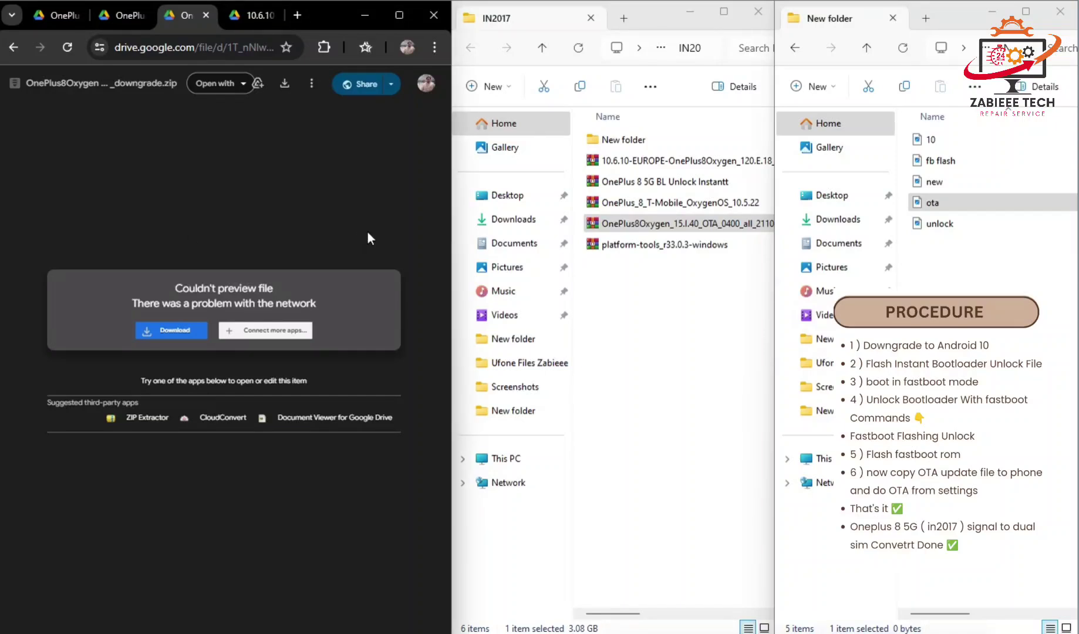